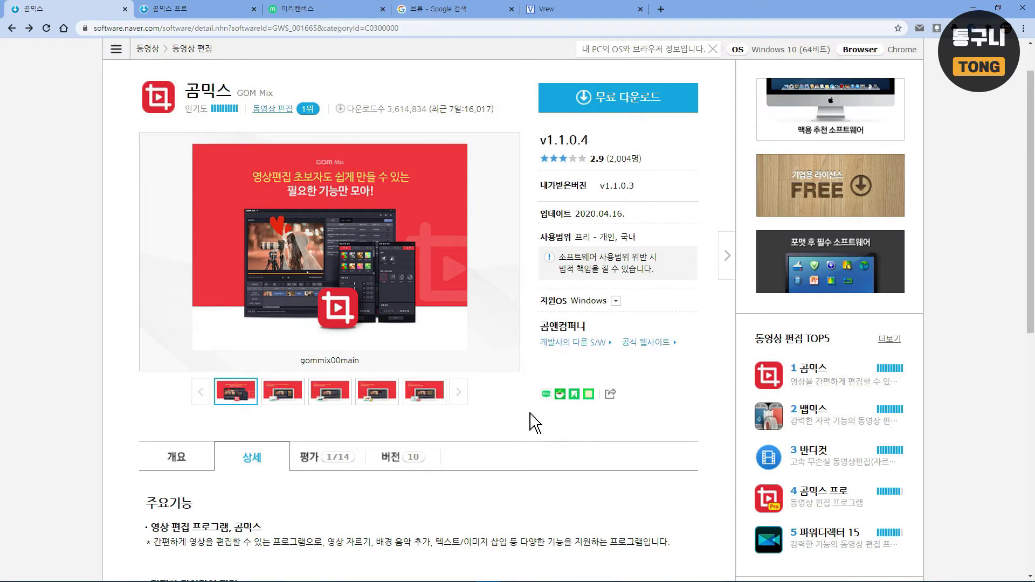
- Read through the GOM Mix download page's feature list and its note about the zum start page option during installation
scroll(507, 410, "down", 8)
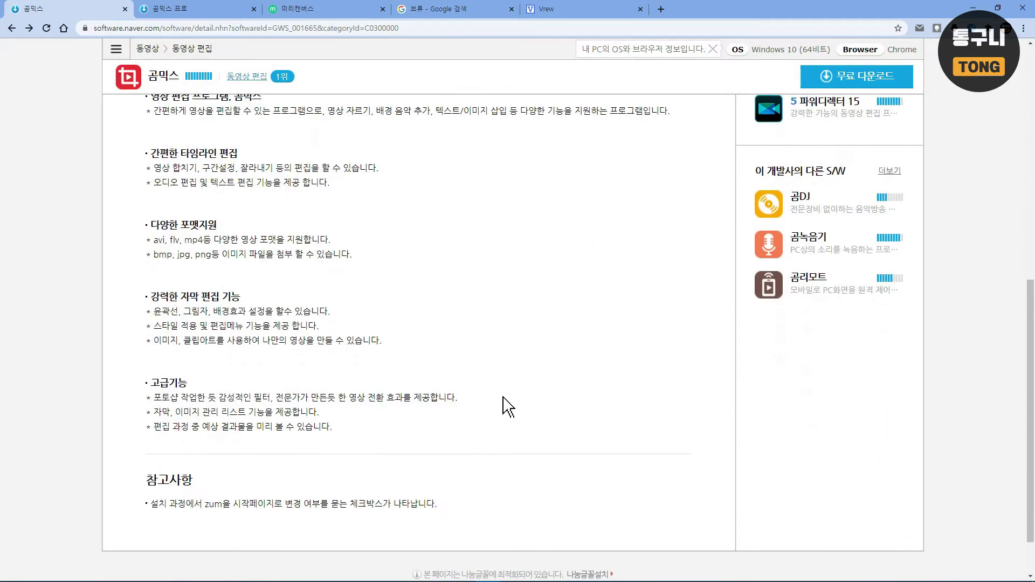
left_click_drag(202, 504, 292, 504)
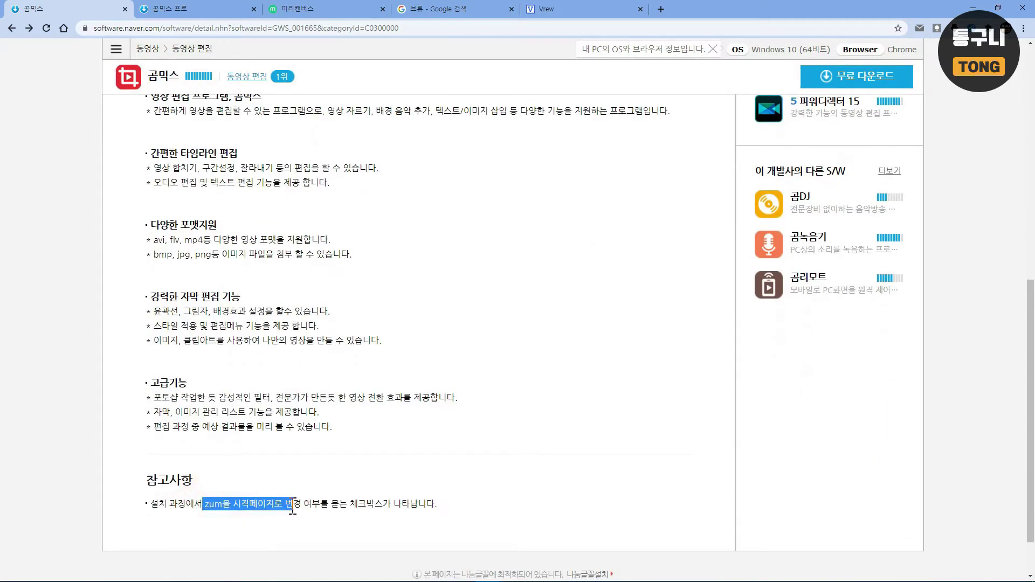
left_click(526, 474)
scroll(529, 475, "up", 3)
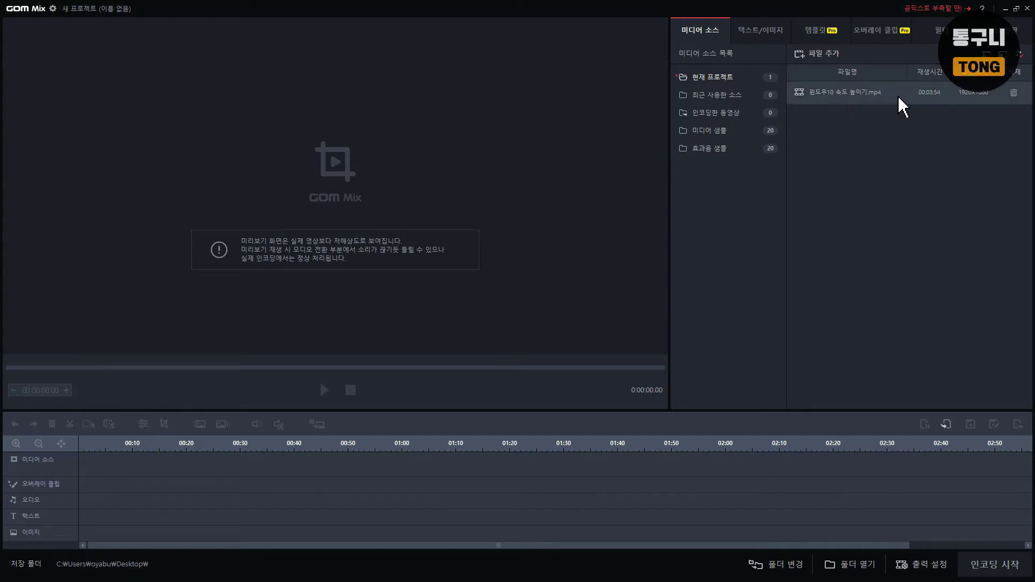
- Place 윈도우10 속도 높이기.mp4 at the start of the media source track and fit the whole clip in the timeline
left_click_drag(834, 99, 124, 464)
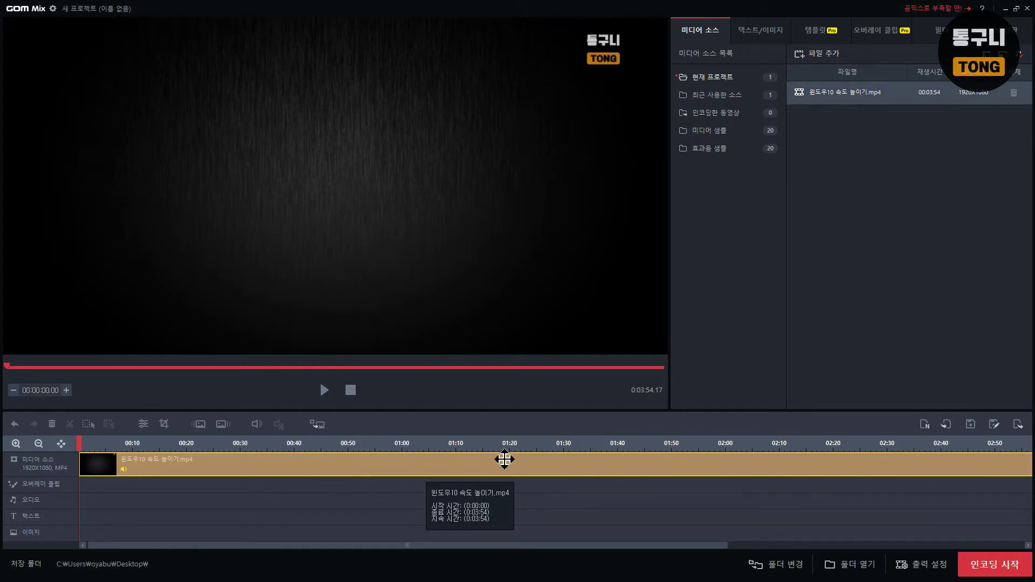
scroll(504, 460, "down", 8)
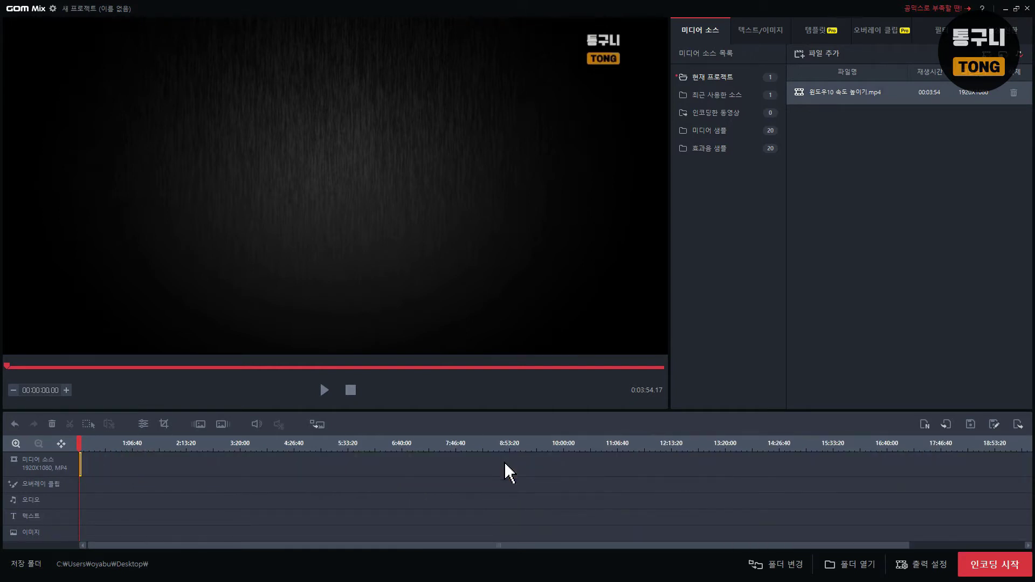
scroll(504, 462, "up", 7)
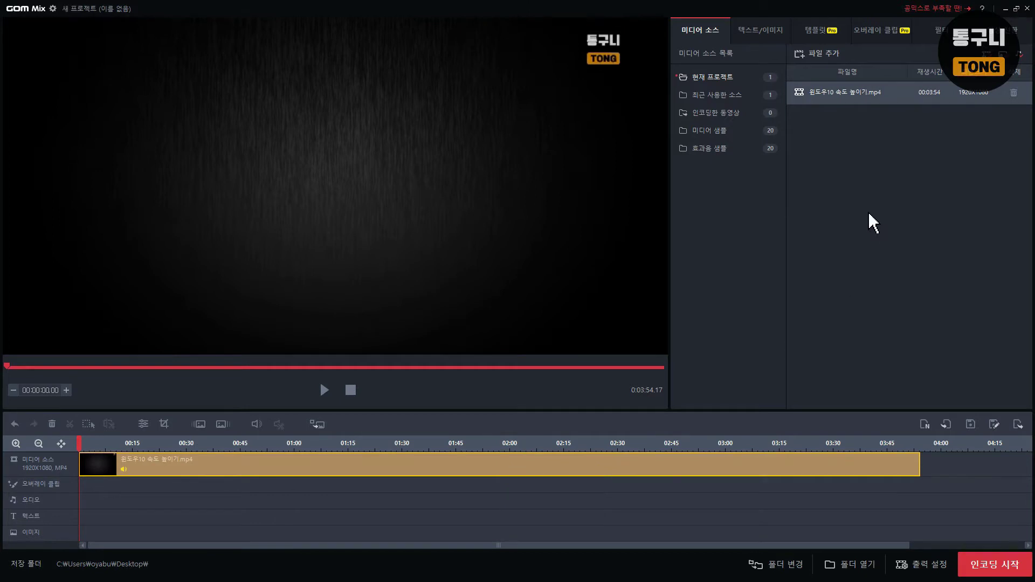
- Import Beach_Disco.mp3, 2866137.jpg and 2992342.jpg, and place 2992342.jpg directly after the video on the media source track
left_click(814, 57)
left_click(833, 116)
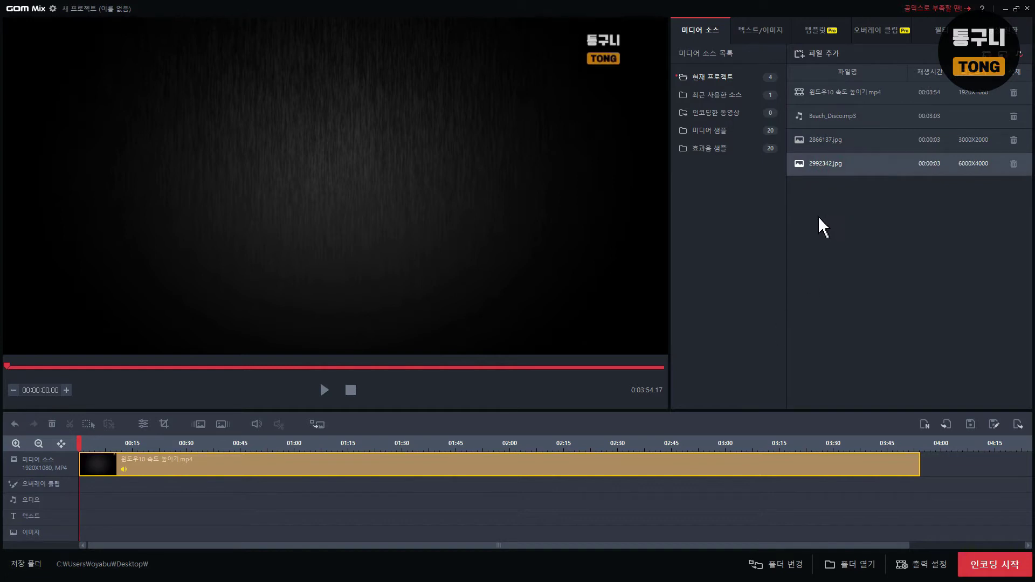
left_click(809, 169)
left_click_drag(820, 196, 929, 462)
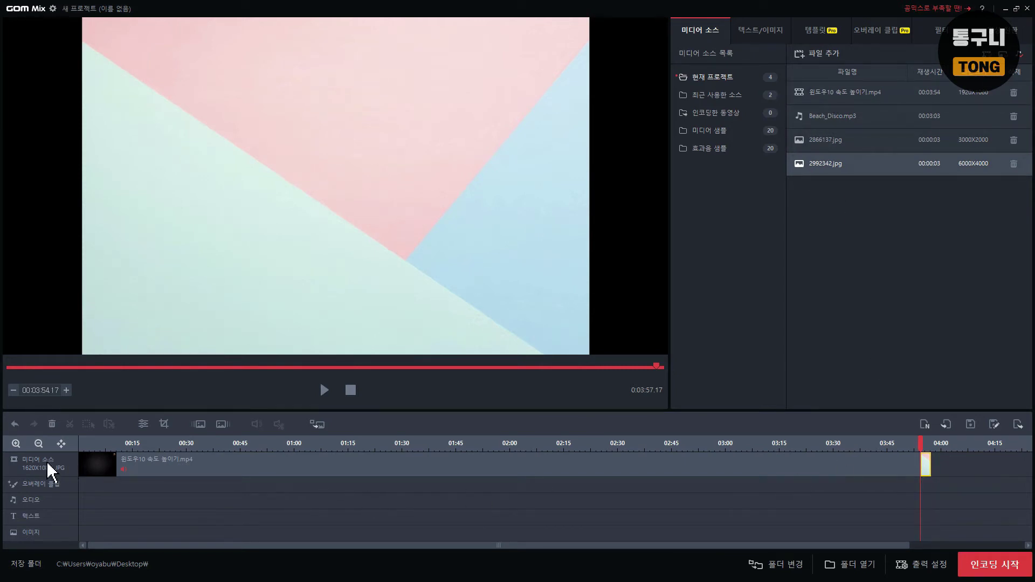
- Add Beach_Disco.mp3 to the audio track and align it with the start of the timeline
left_click_drag(825, 116, 89, 511)
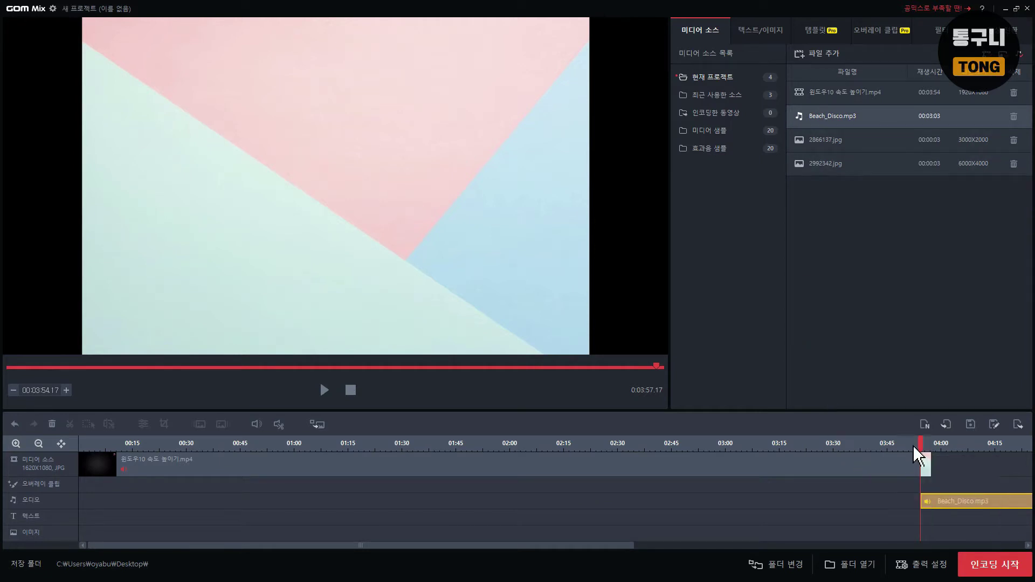
left_click_drag(921, 443, 791, 444)
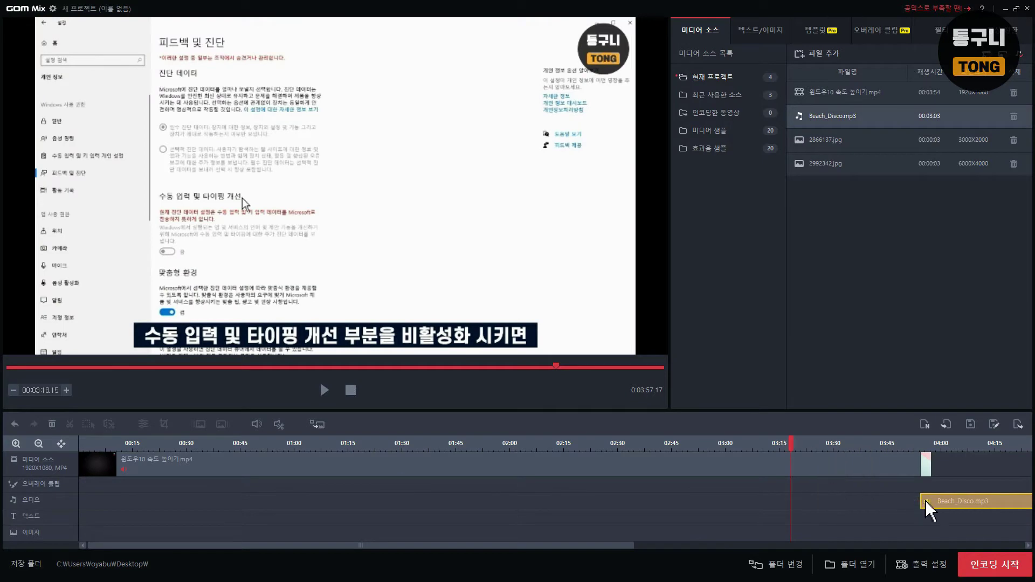
left_click_drag(930, 504, 98, 501)
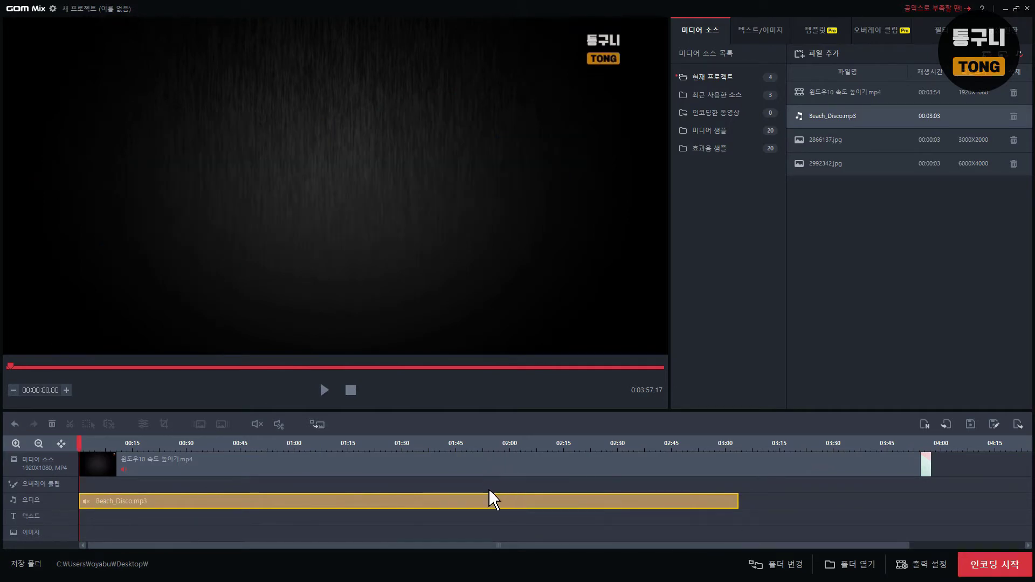
left_click(411, 470)
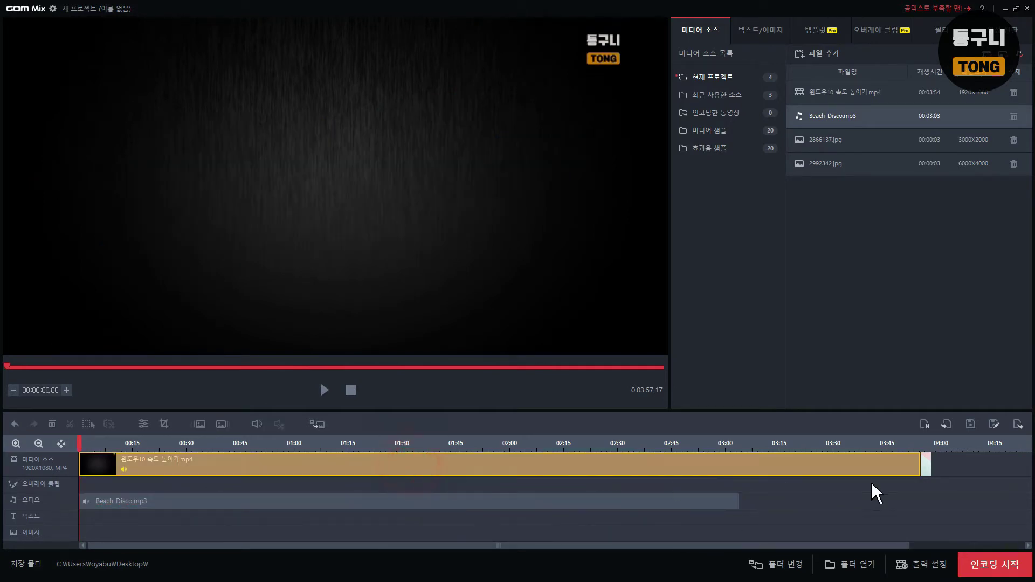
left_click(926, 475)
left_click(615, 502)
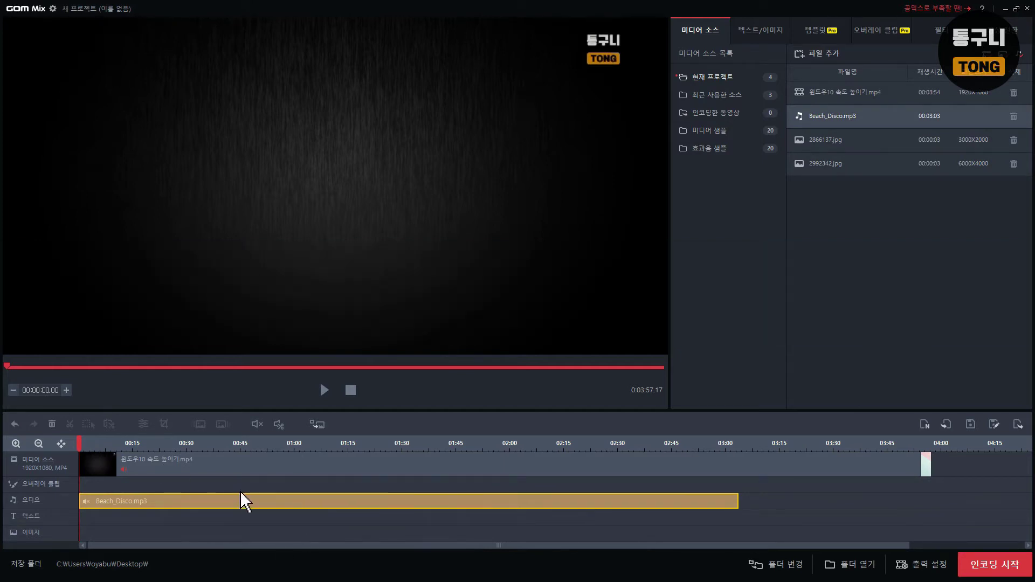
mouse_move(79, 443)
left_mouse_down()
mouse_move(135, 444)
mouse_move(72, 444)
left_mouse_up()
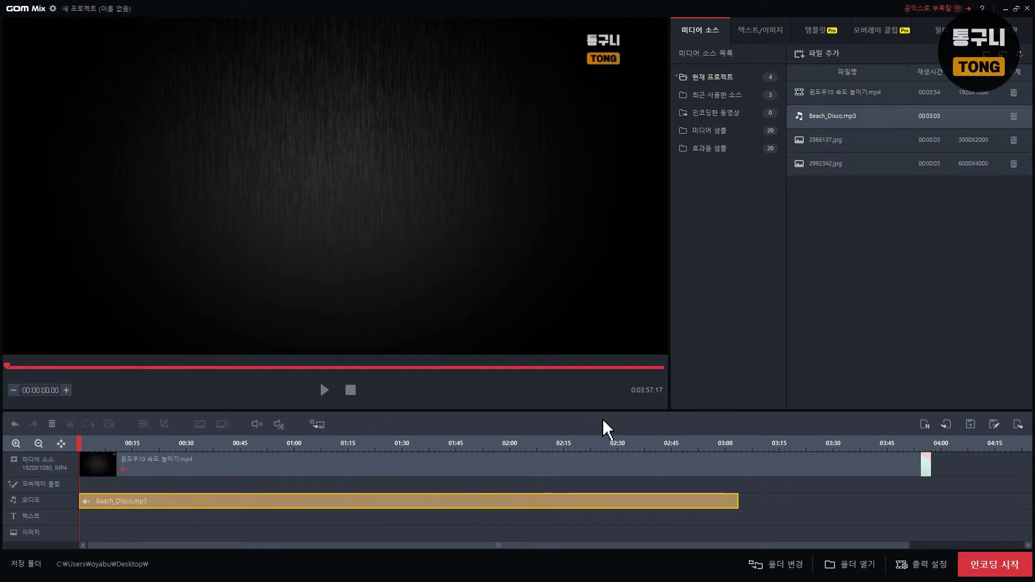
- Set the volume of the Beach_Disco.mp3 clip on the audio track to 18
left_click(284, 506)
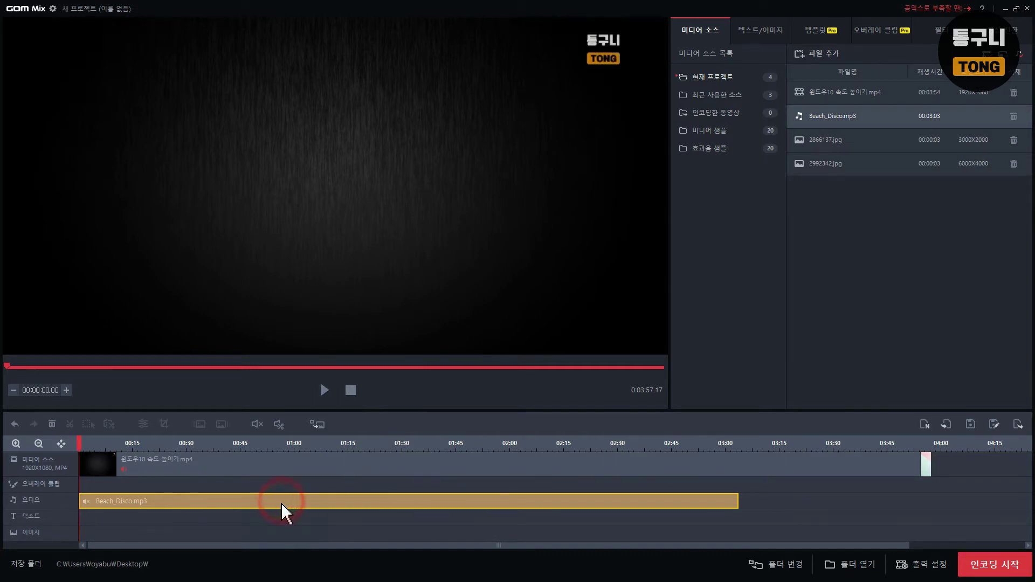
left_click(255, 424)
left_click_drag(324, 443, 290, 443)
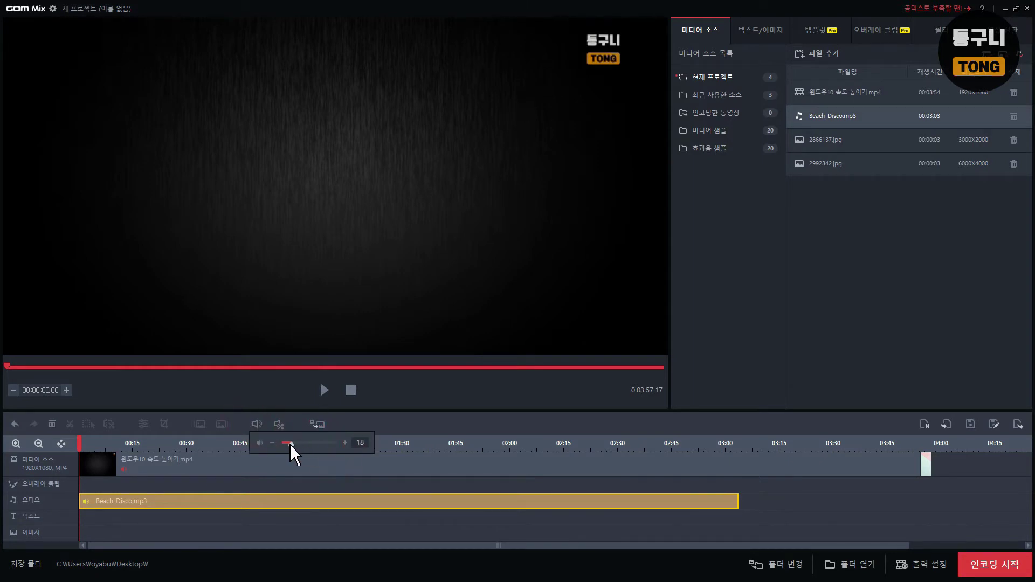
- Delete the 2992342.jpg clip from the end of the media source track
left_click(926, 467)
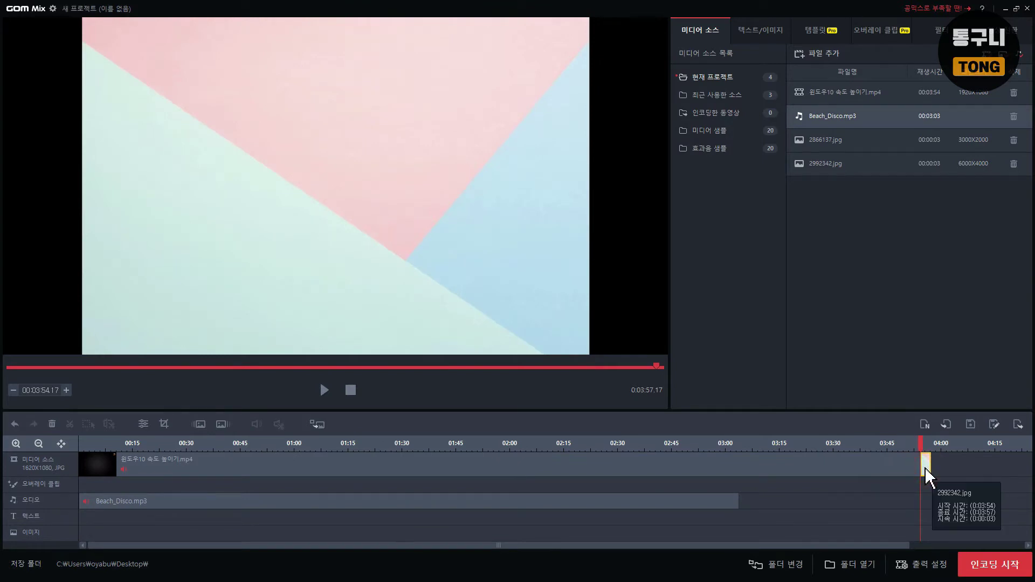
left_click(51, 424)
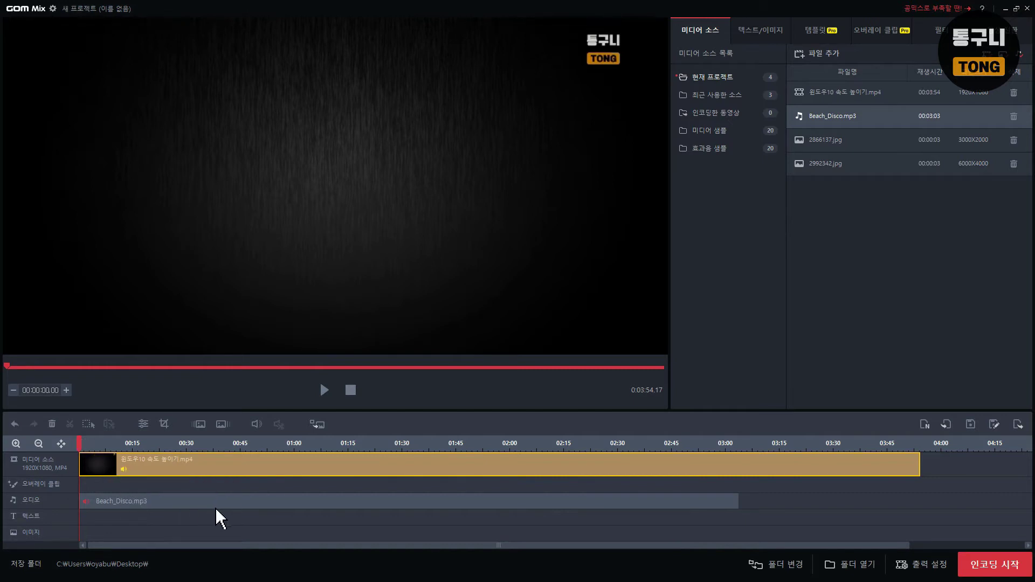
- Split the video clip on the media source track at 00:00:35.70 and again at 00:00:59.70
left_click_drag(132, 451, 207, 443)
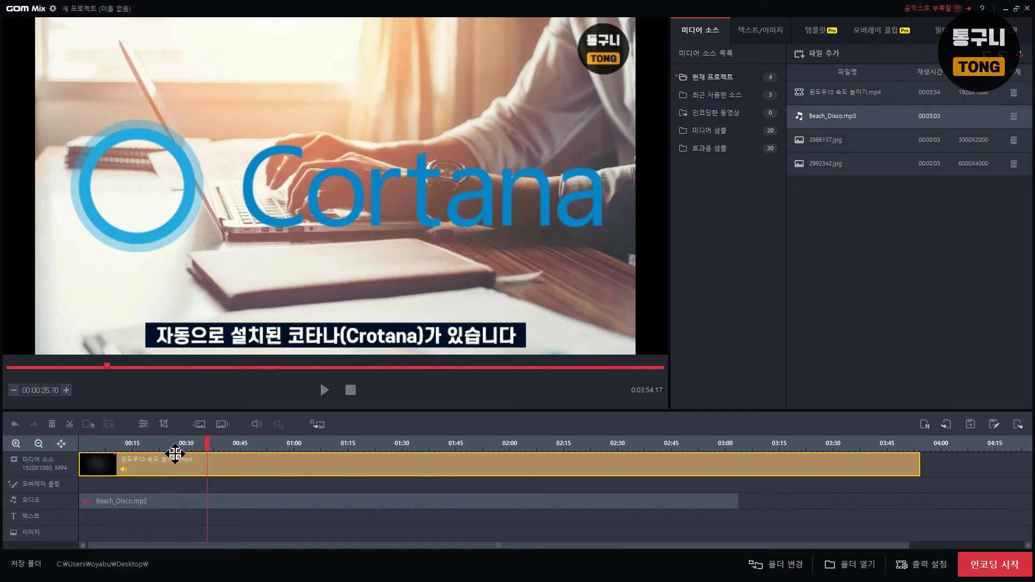
key("ctrl+x")
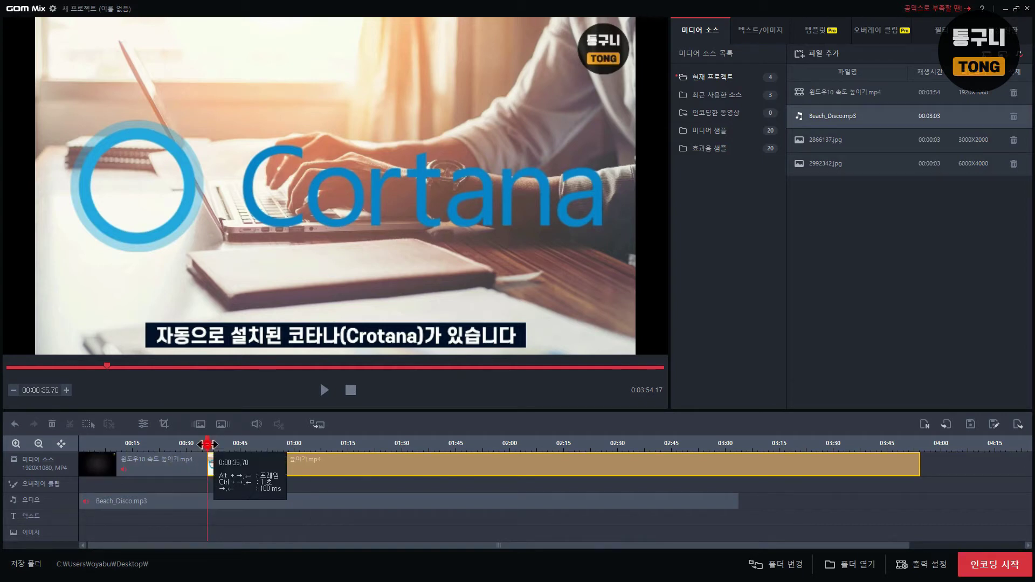
left_click_drag(207, 444, 293, 441)
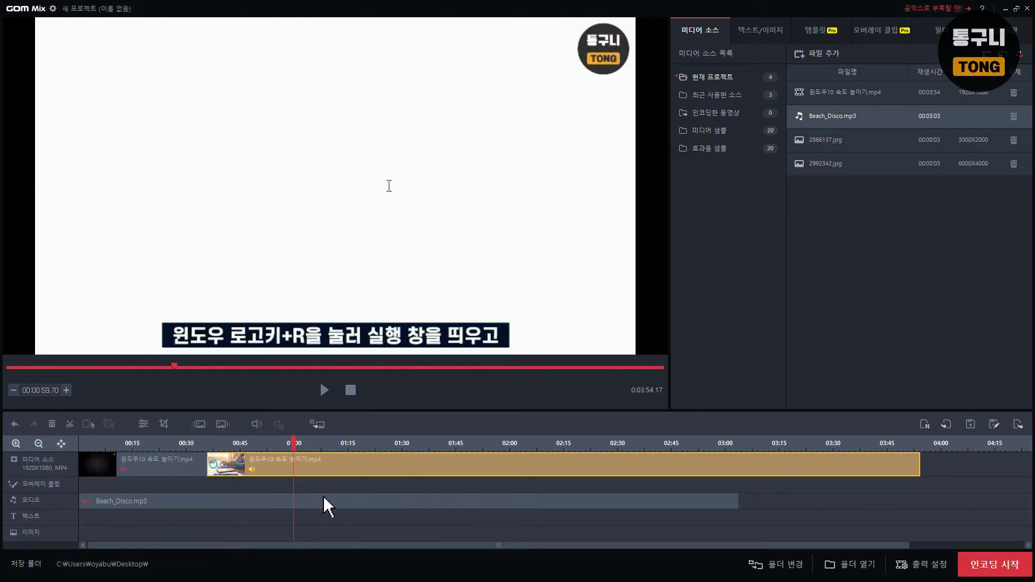
key("ctrl+x")
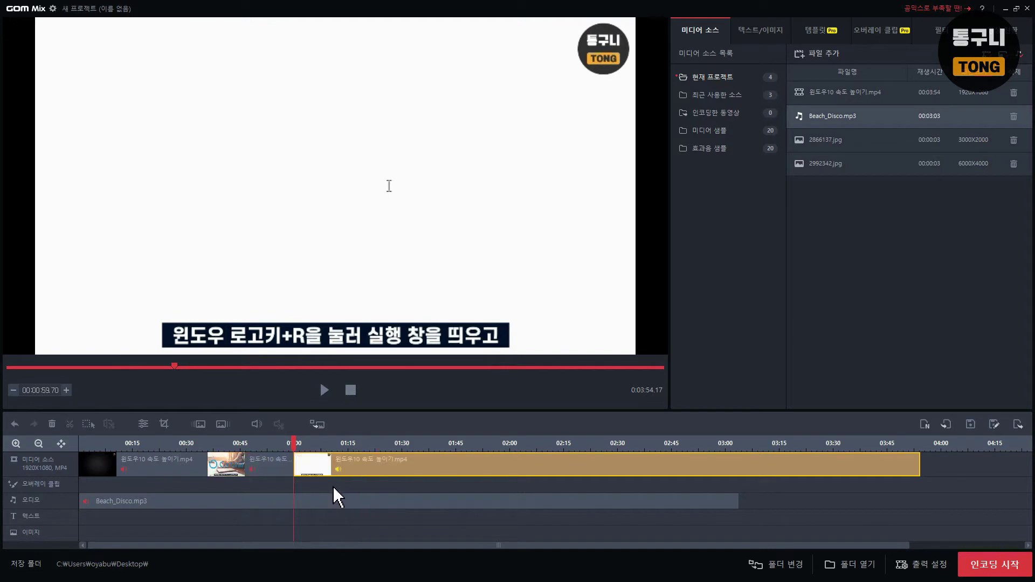
- Delete the middle video segment between the two cuts
left_click(269, 468)
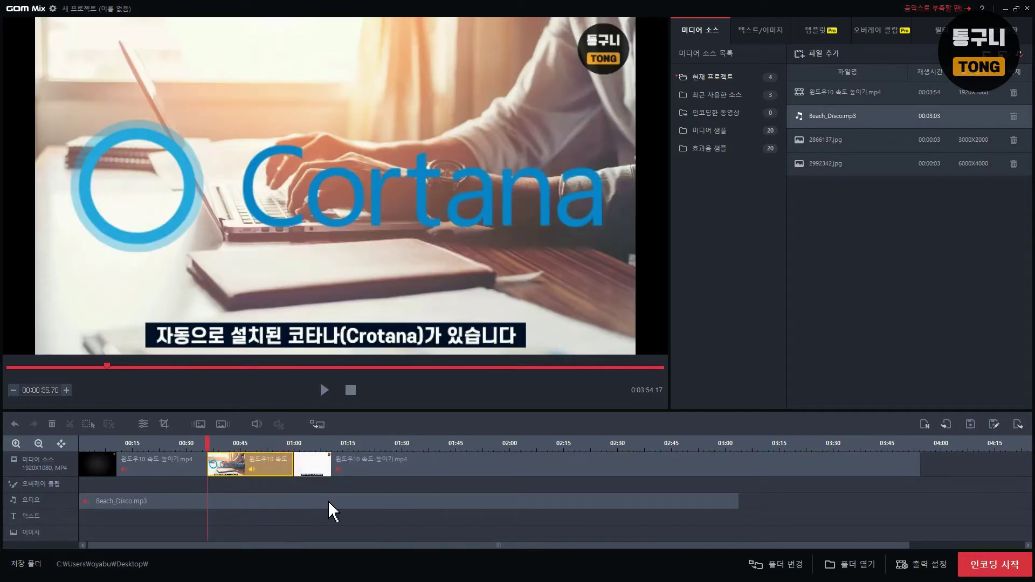
key("Delete")
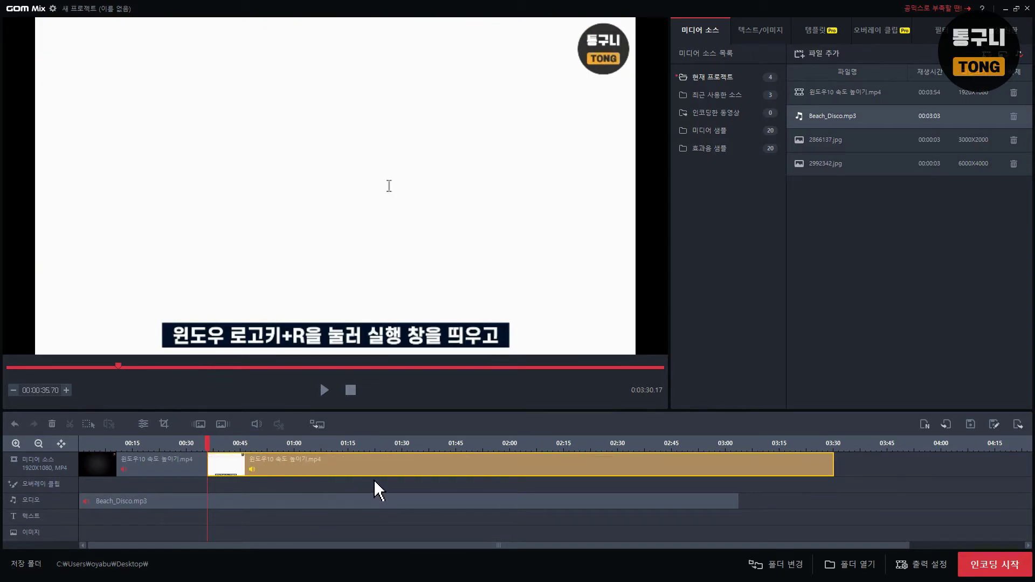
- Undo and redo the deletion of the middle video segment
left_click(17, 424)
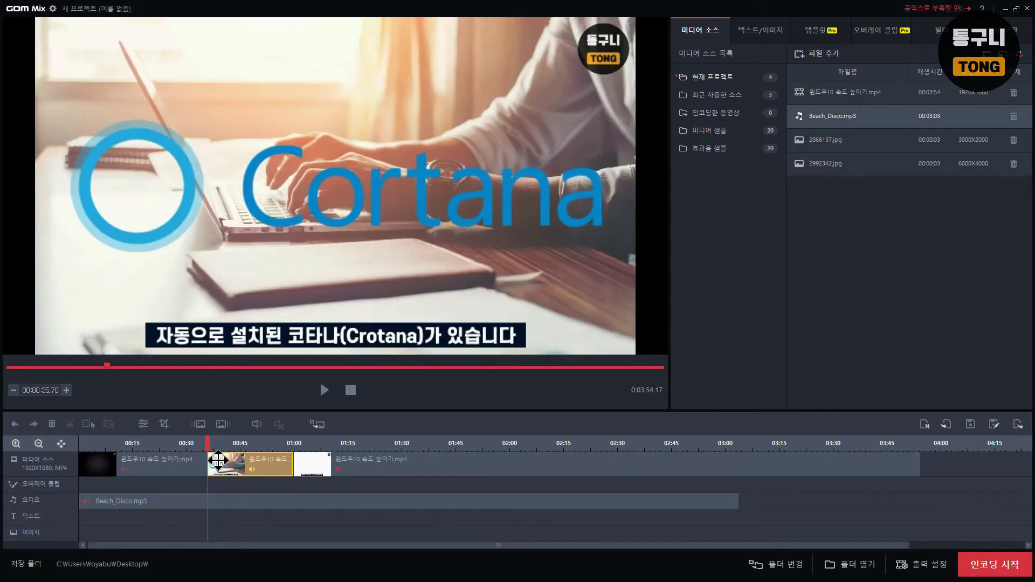
left_click(253, 471)
left_click(35, 424)
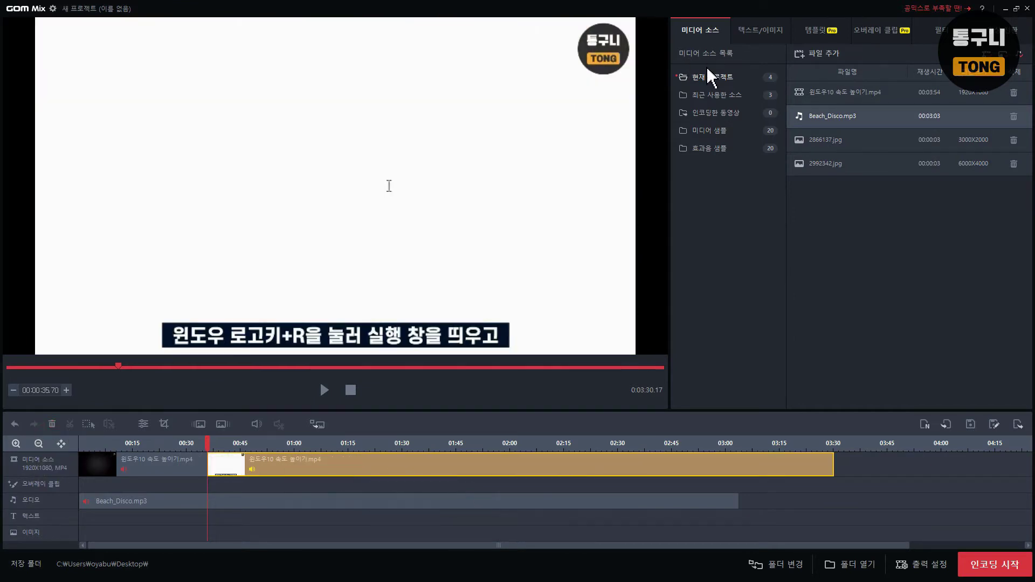
- Look through the recently used sources, encoded videos, media samples and sound effect samples in the media source list
left_click(720, 98)
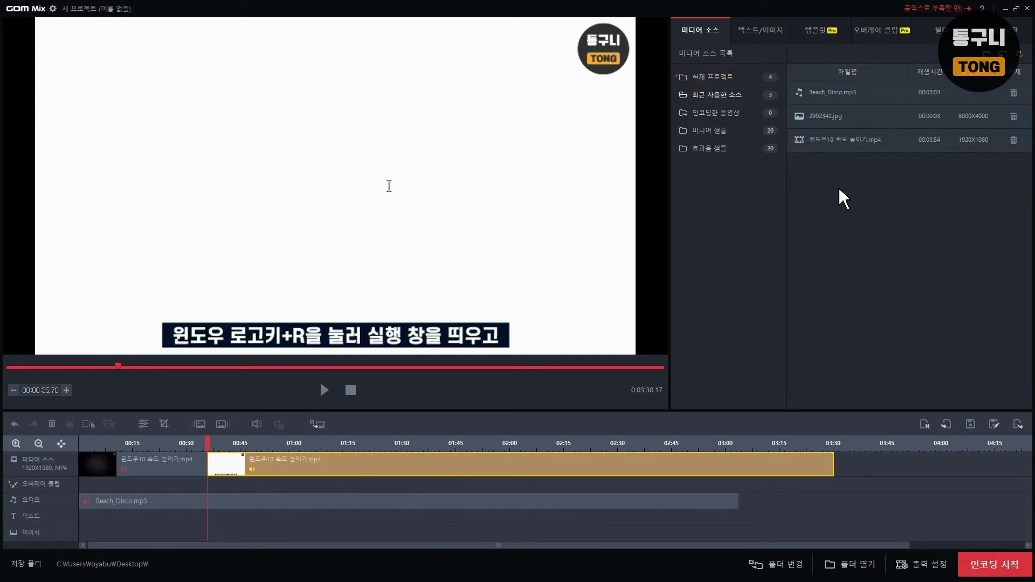
left_click(822, 92)
left_click(820, 138)
left_click(820, 116)
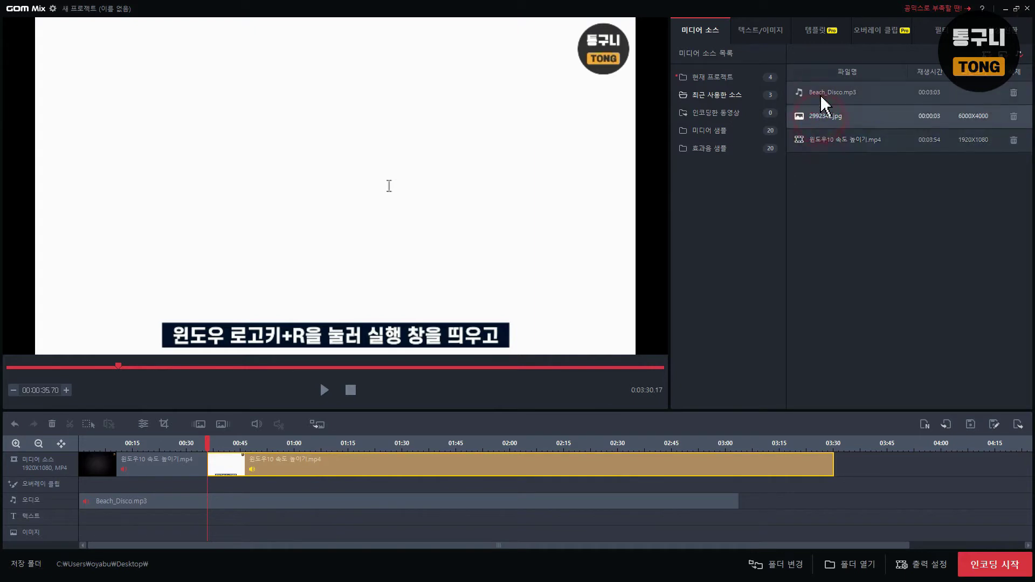
left_click(803, 92)
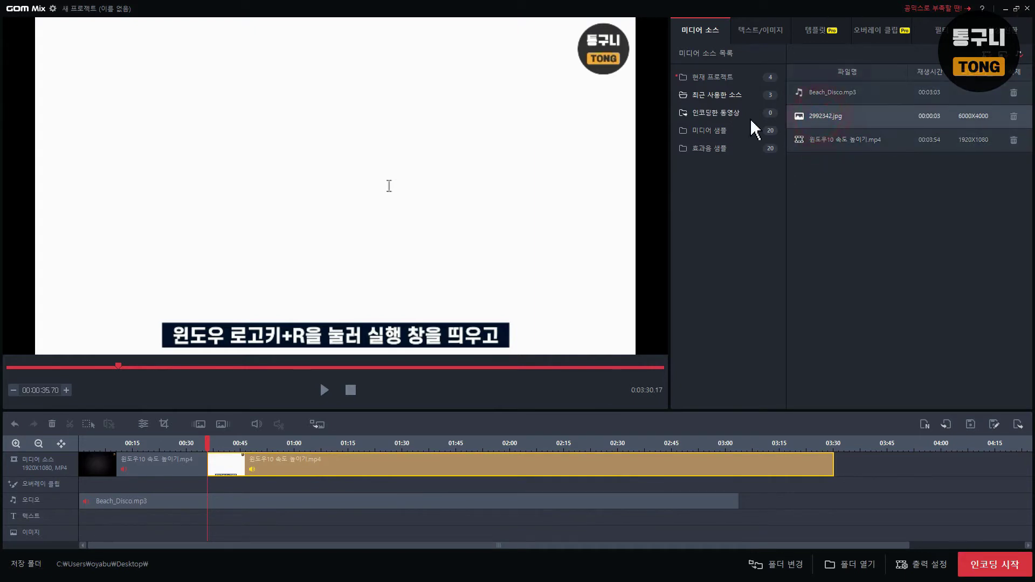
left_click(729, 116)
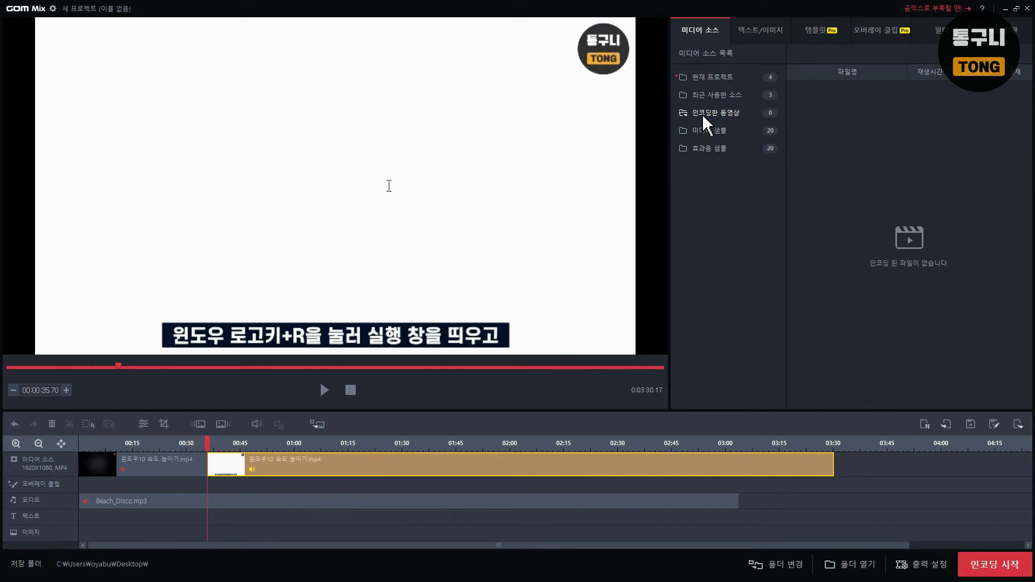
left_click(711, 131)
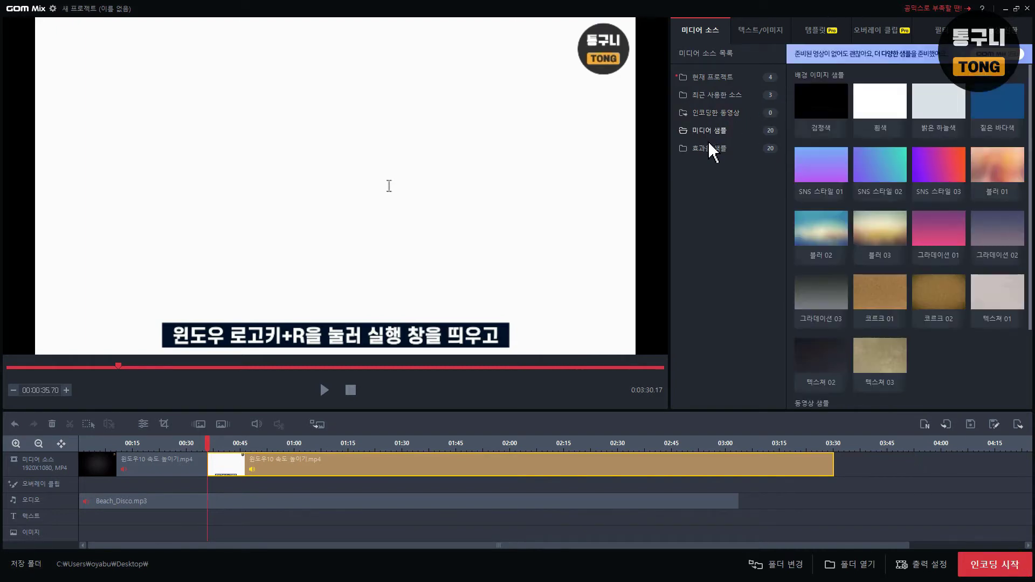
left_click(711, 150)
left_click(713, 131)
- Add the white (흰색) background image sample to the end of the media source track
double_click(880, 108)
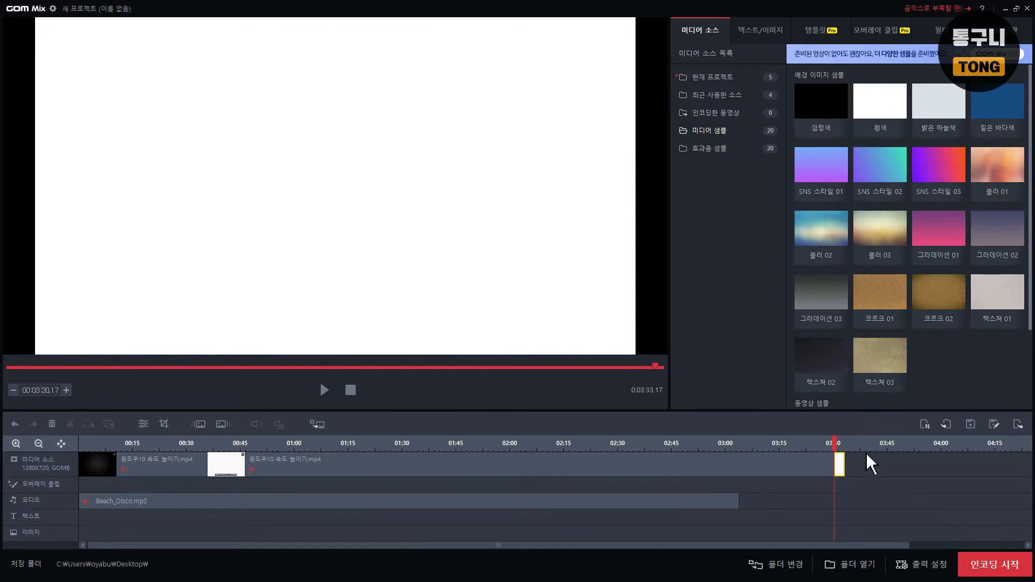
key("space")
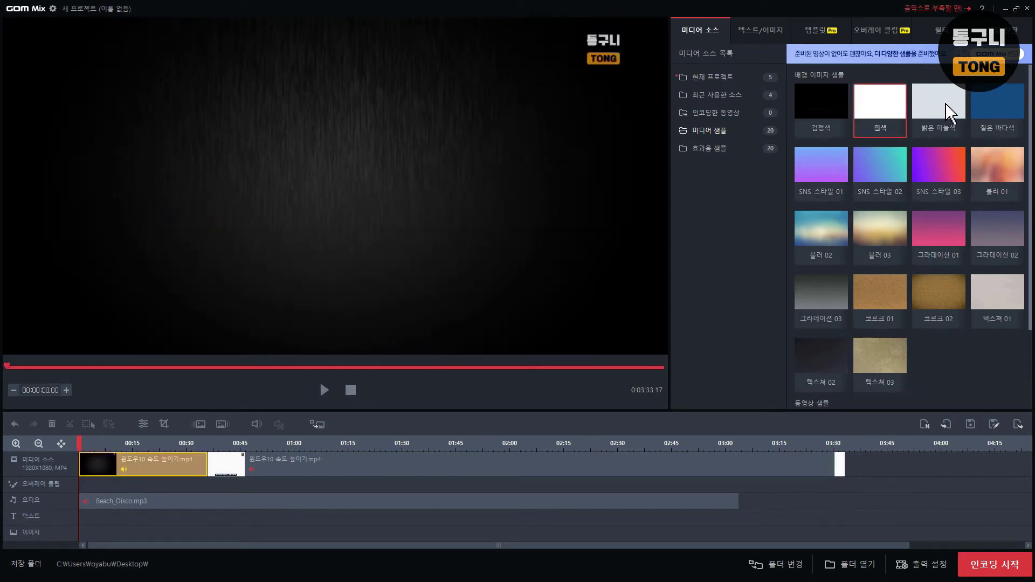
left_click(939, 169)
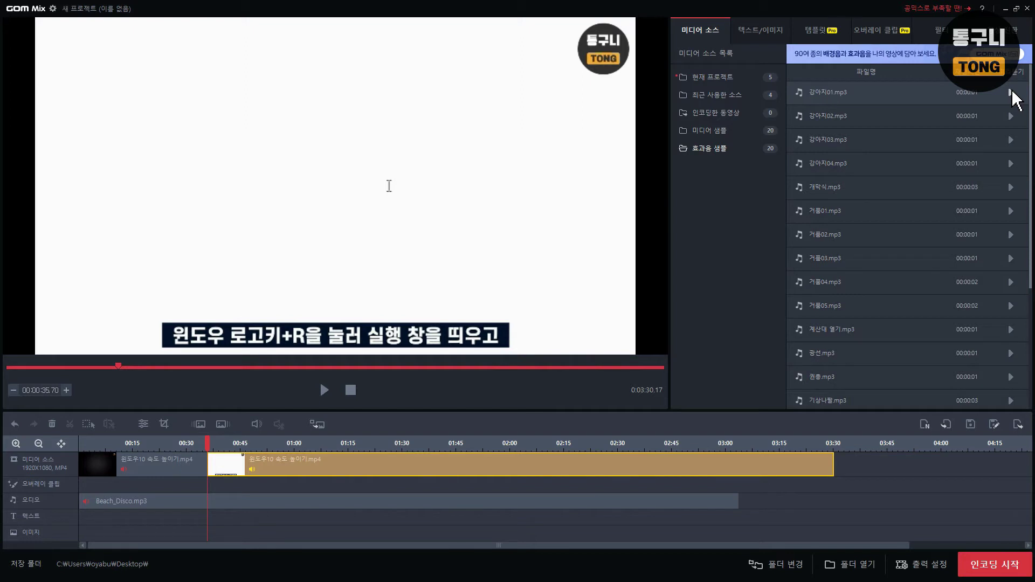
- Add the 강아지01.mp3 sound effect sample to the timeline's audio track
left_click_drag(1014, 97, 213, 523)
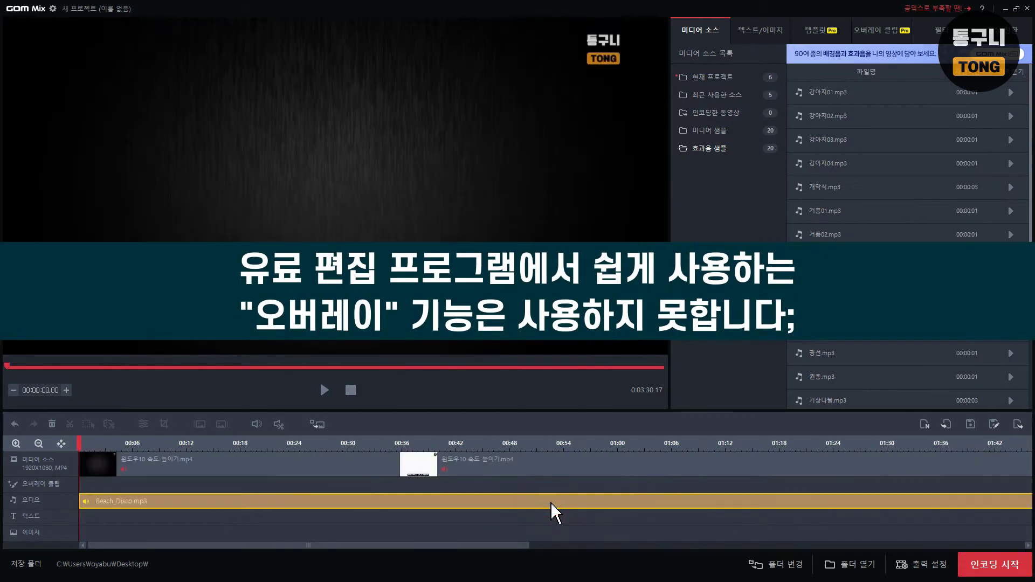
- Zoom the timeline out and in and move along it to examine the video and audio clips
scroll(551, 502, "down", 2)
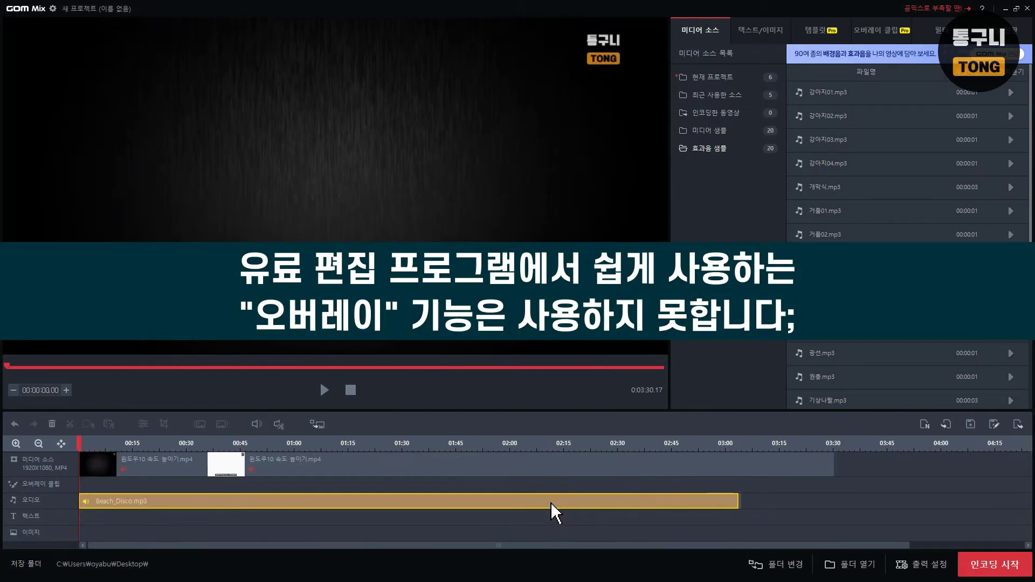
scroll(820, 485, "down", 1)
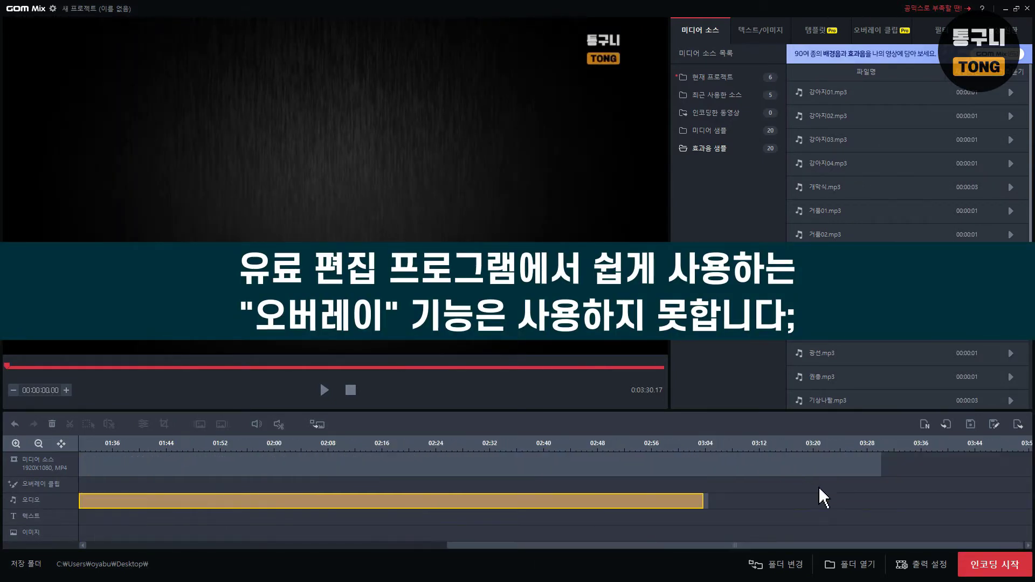
scroll(710, 516, "up", 4)
scroll(767, 504, "down", 4)
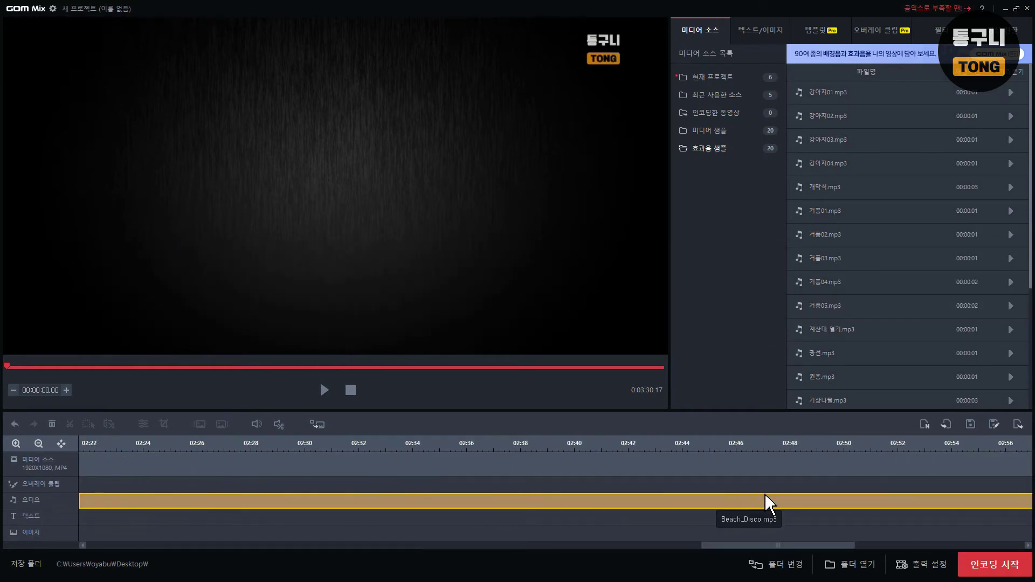
scroll(739, 515, "up", 5)
scroll(735, 504, "right", 10)
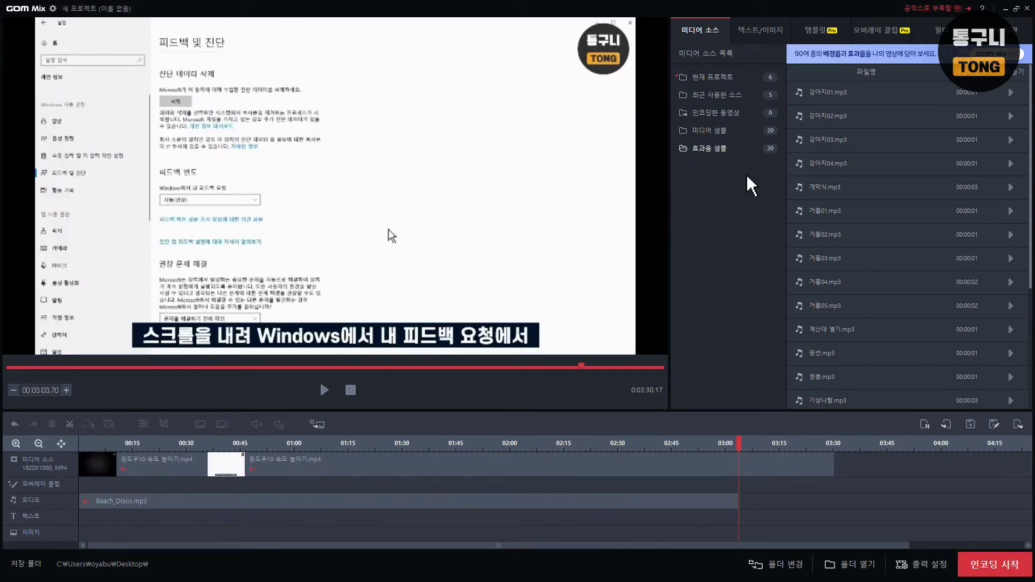
- Add the 2992342.jpg image from the current project to the end of the media source track
left_click(711, 77)
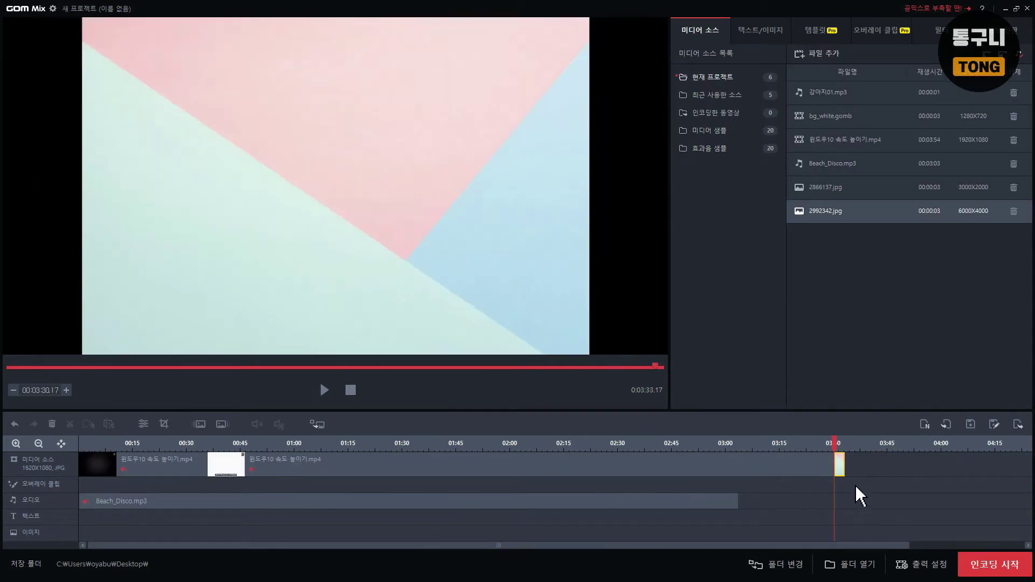
scroll(845, 477, "up", 2)
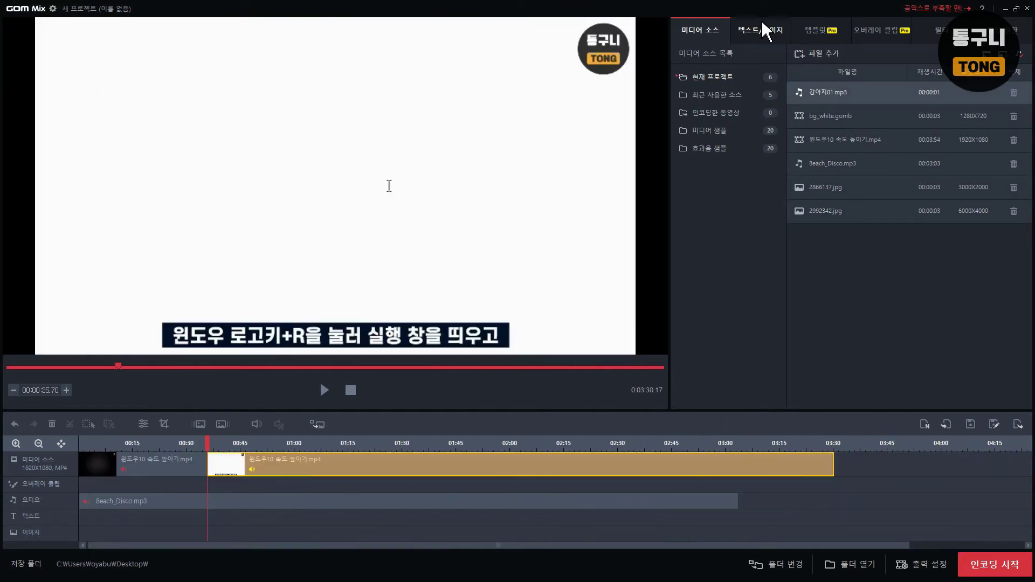
- Add a text caption reading 곰믹스 사용법 at the start of the first video clip
left_click(760, 32)
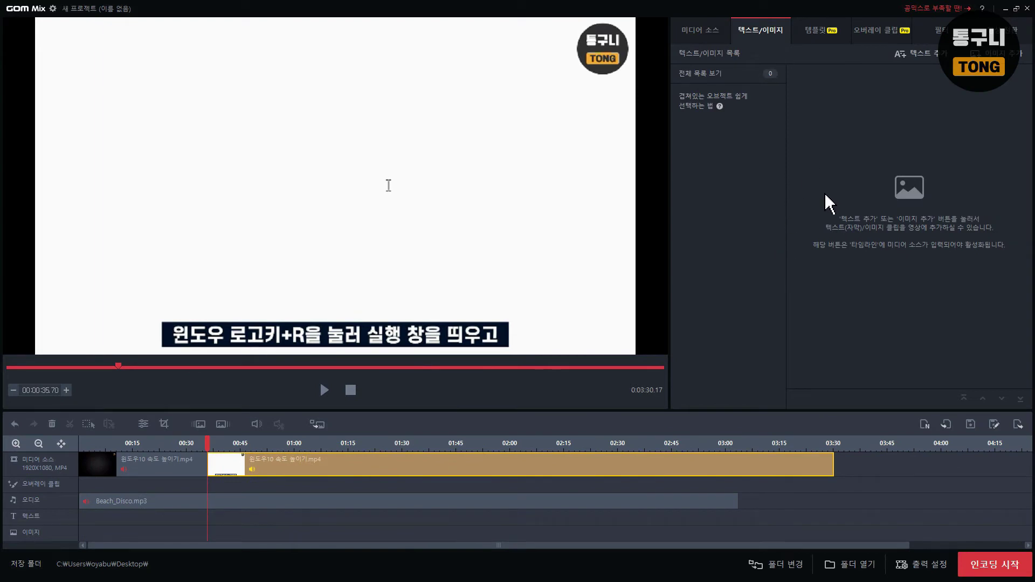
left_click(203, 470)
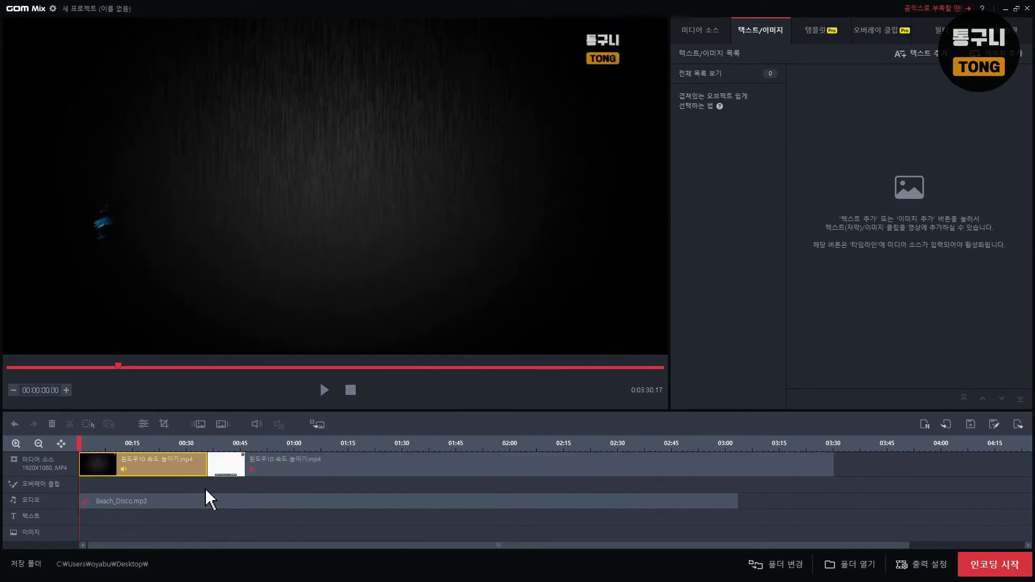
scroll(75, 453, "up", 2)
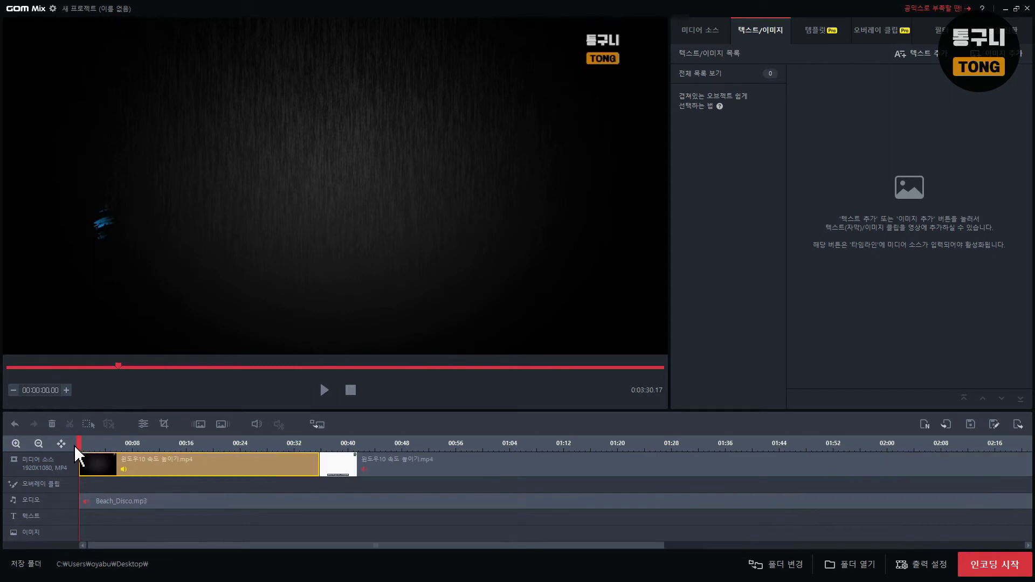
left_click(938, 54)
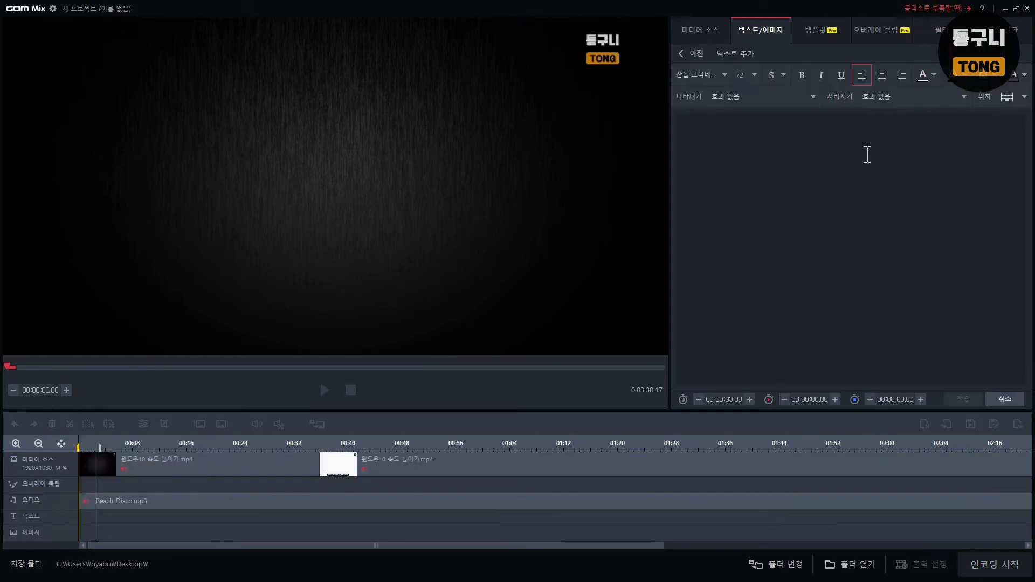
key("ctrl+v")
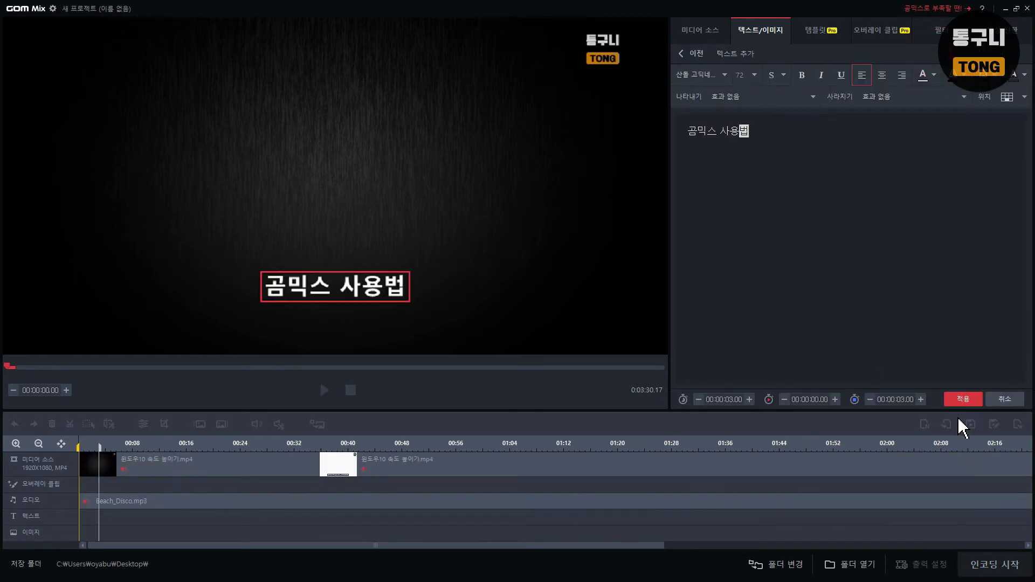
left_click(964, 400)
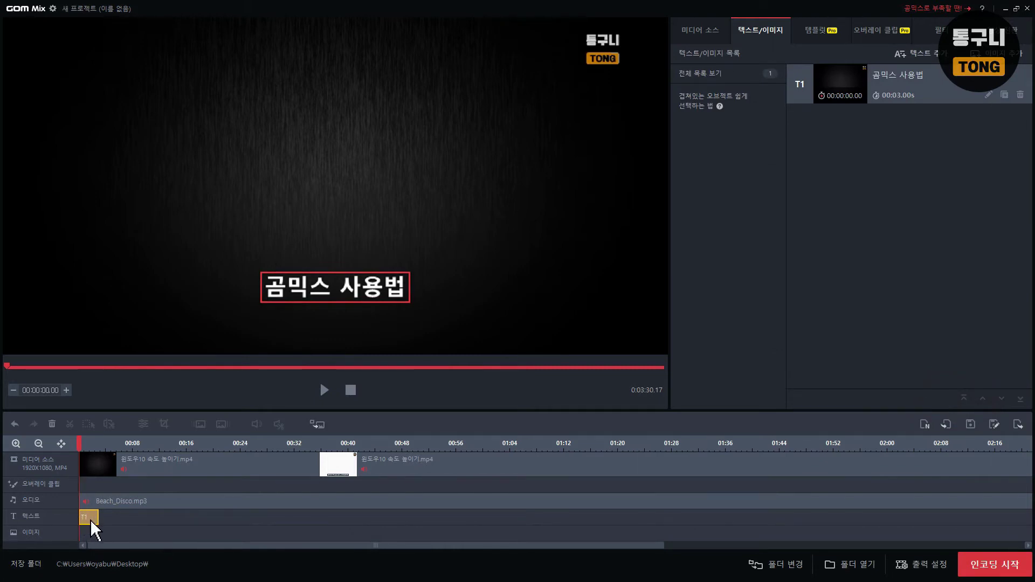
- Shift the text clip to 00:00:01.92 on the timeline and move it back to the start
mouse_move(92, 522)
left_mouse_down()
mouse_move(114, 519)
mouse_move(103, 518)
left_mouse_up()
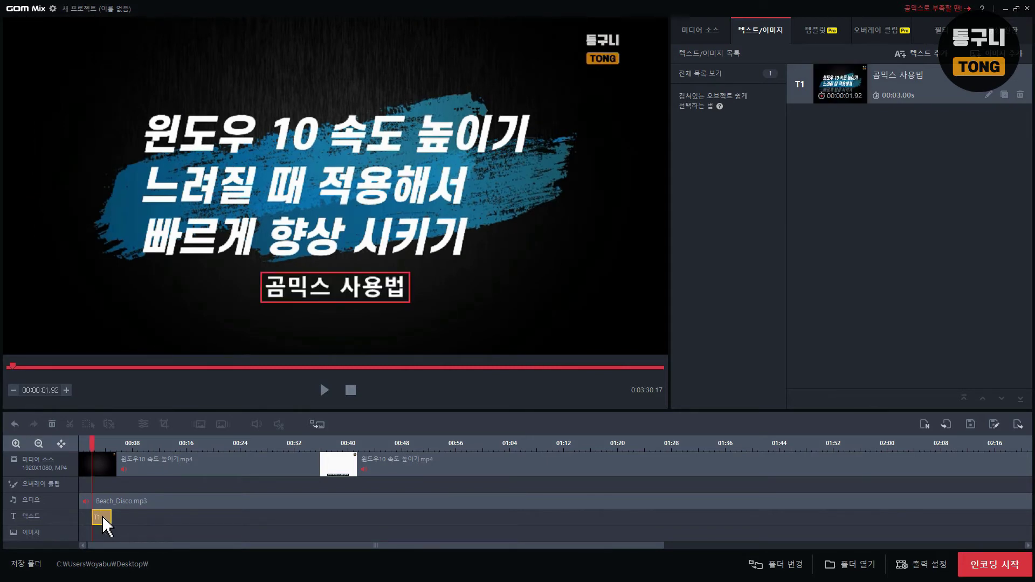
left_click_drag(91, 443, 62, 450)
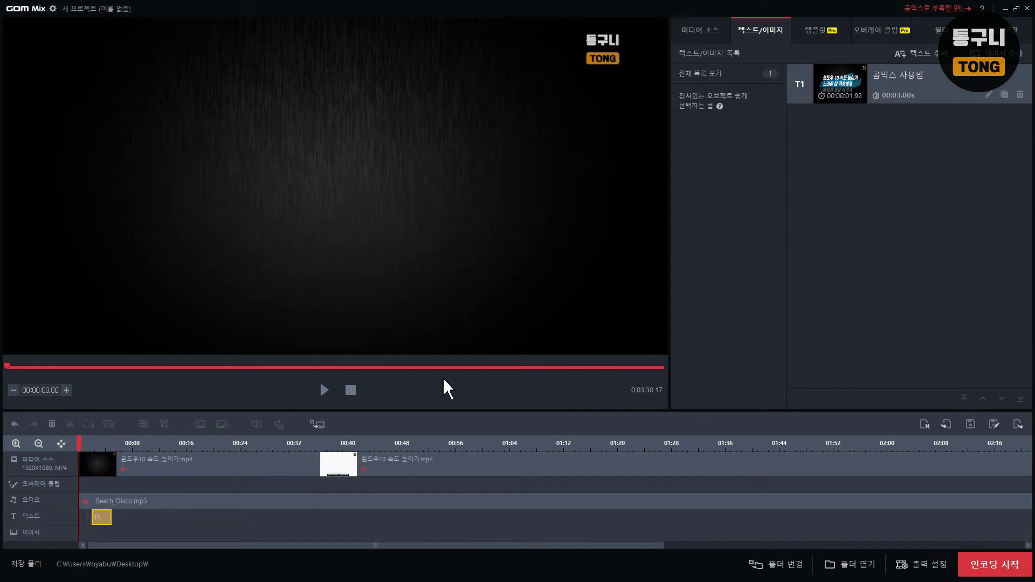
left_click_drag(102, 518, 76, 536)
- Edit the 곰믹스 사용법 caption, look through its font, size and colour options, and give it a dark orange background
left_click(987, 96)
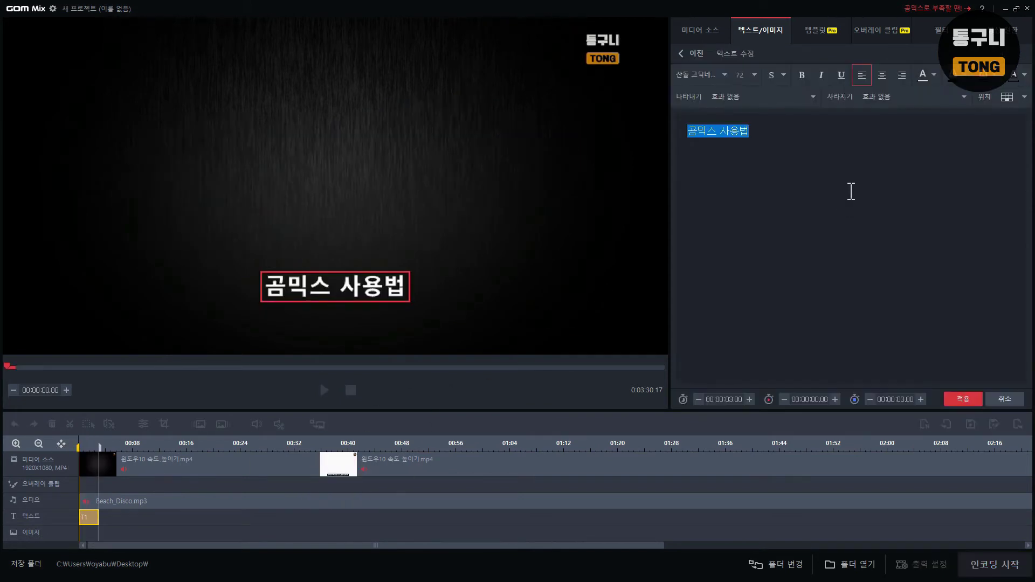
left_click(724, 74)
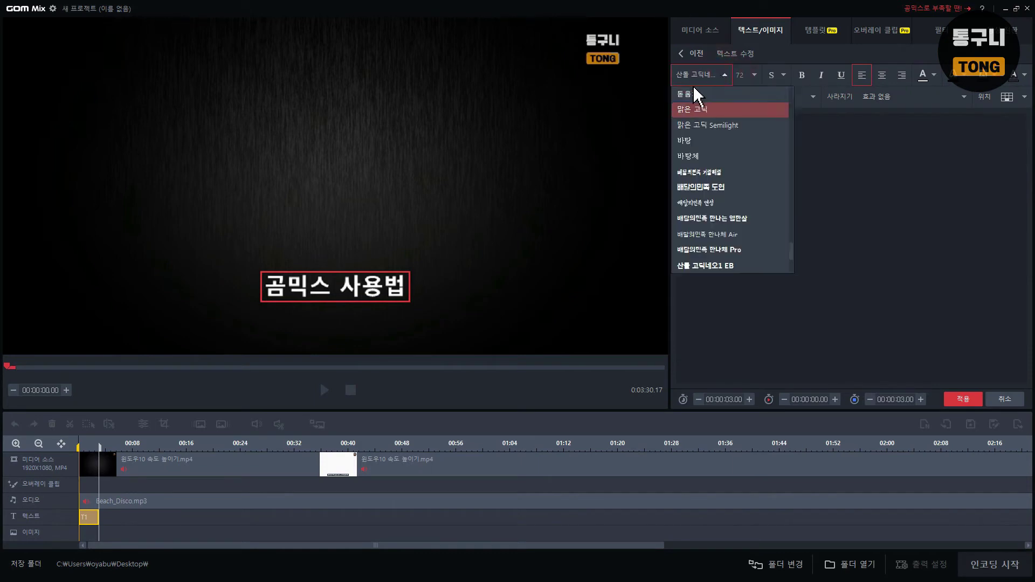
left_click(754, 75)
left_click(933, 75)
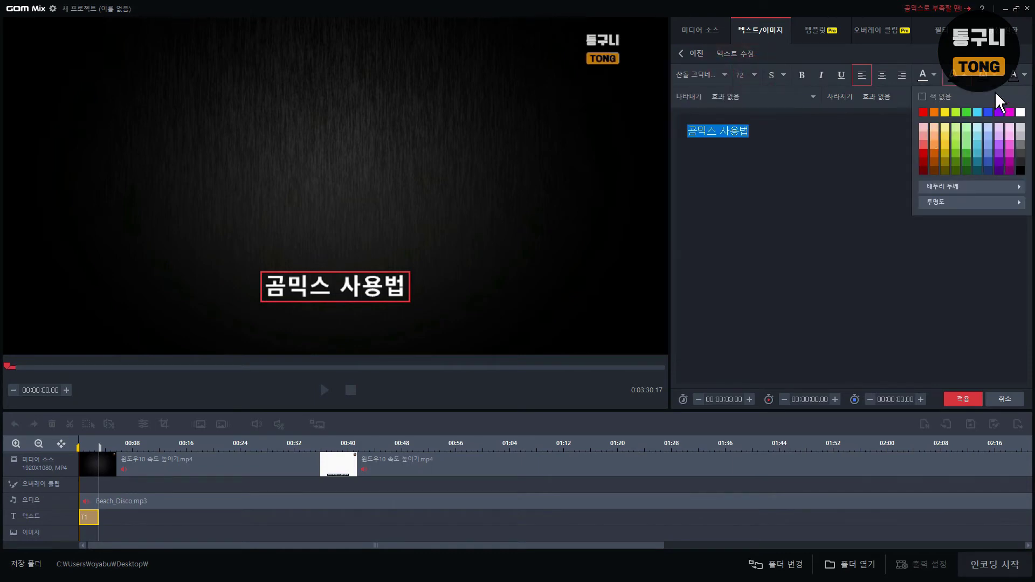
left_click(934, 75)
left_click(934, 75)
left_click(933, 161)
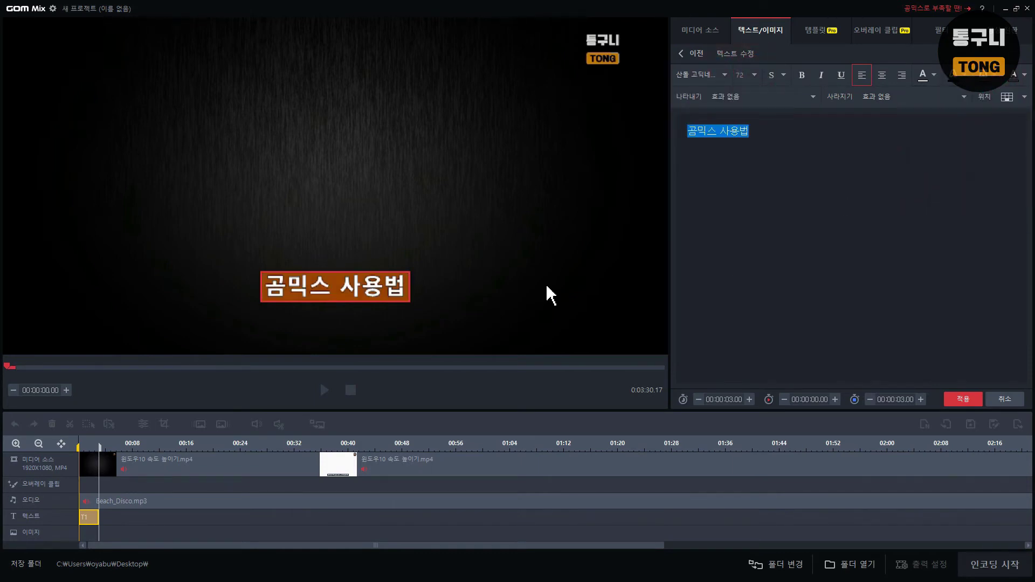
left_click(583, 312)
- Try the caption at top centre and bottom centre, move it slightly lower by hand, and discard the text edits
left_click(1024, 97)
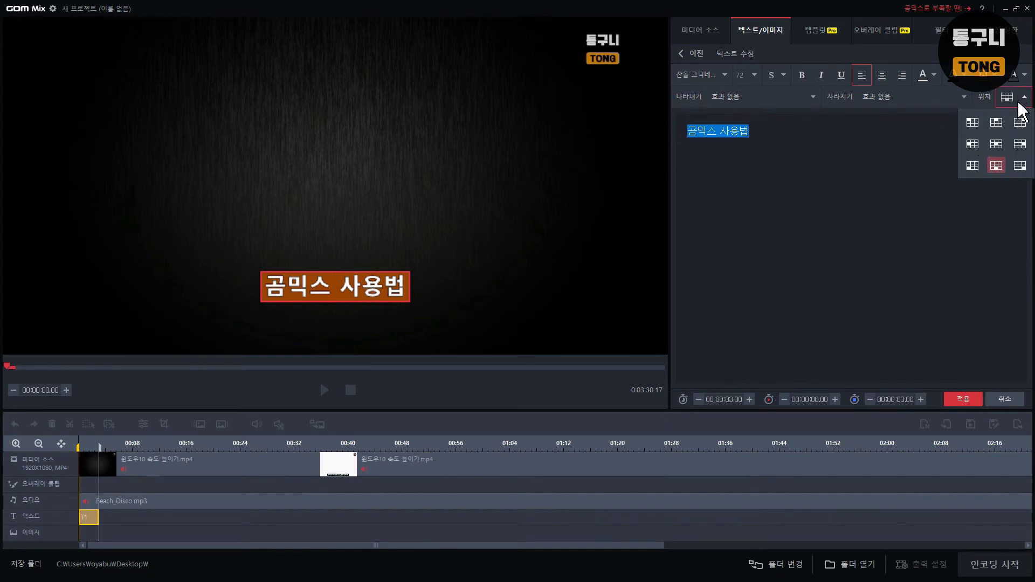
left_click(994, 123)
left_click(1024, 97)
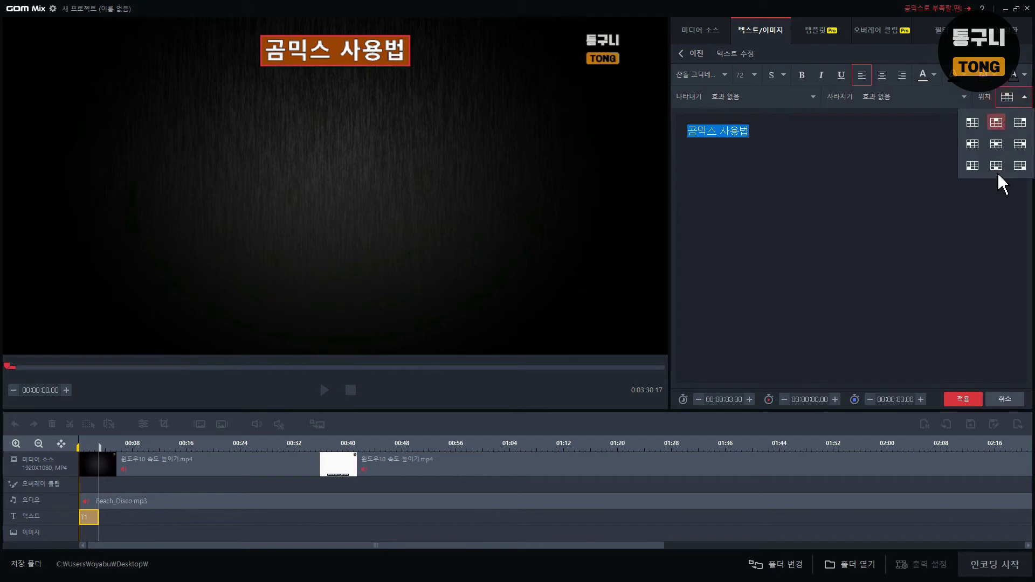
left_click(1000, 163)
left_click_drag(345, 290, 332, 322)
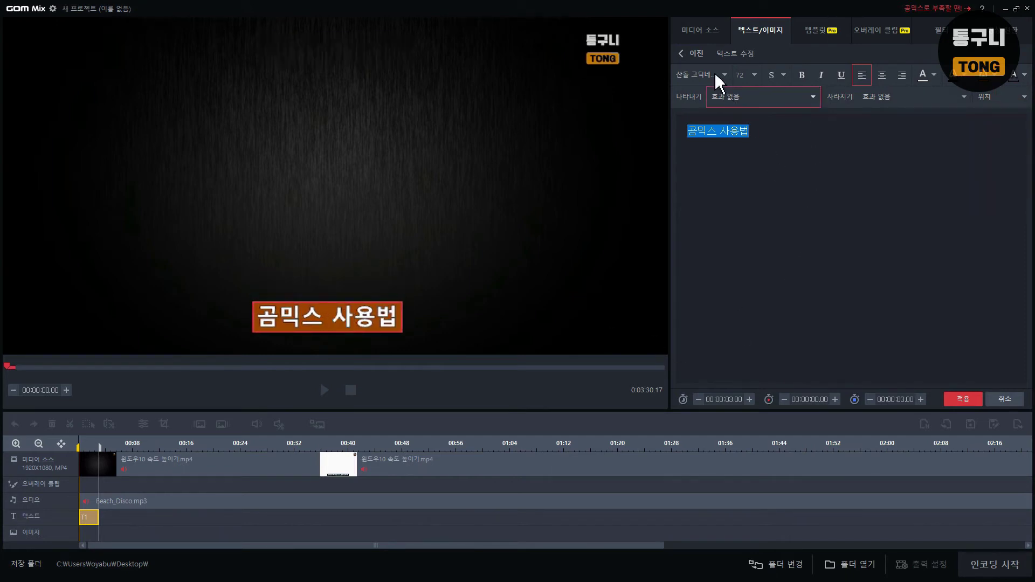
left_click(689, 56)
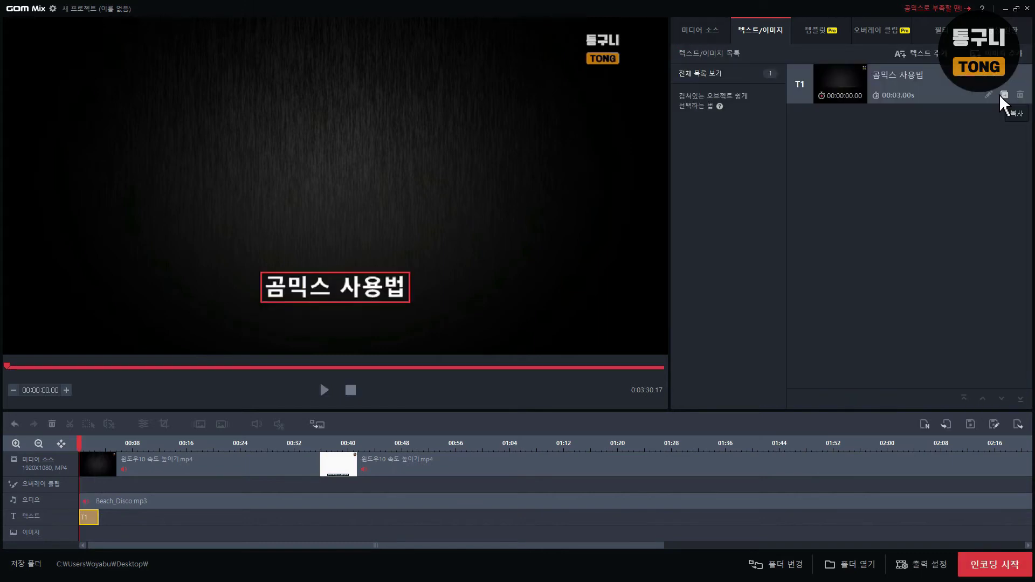
- Duplicate the 곰믹스 사용법 caption twice and try moving the newest copy down the text list and back to the top
left_click(1004, 94)
left_click(1004, 95)
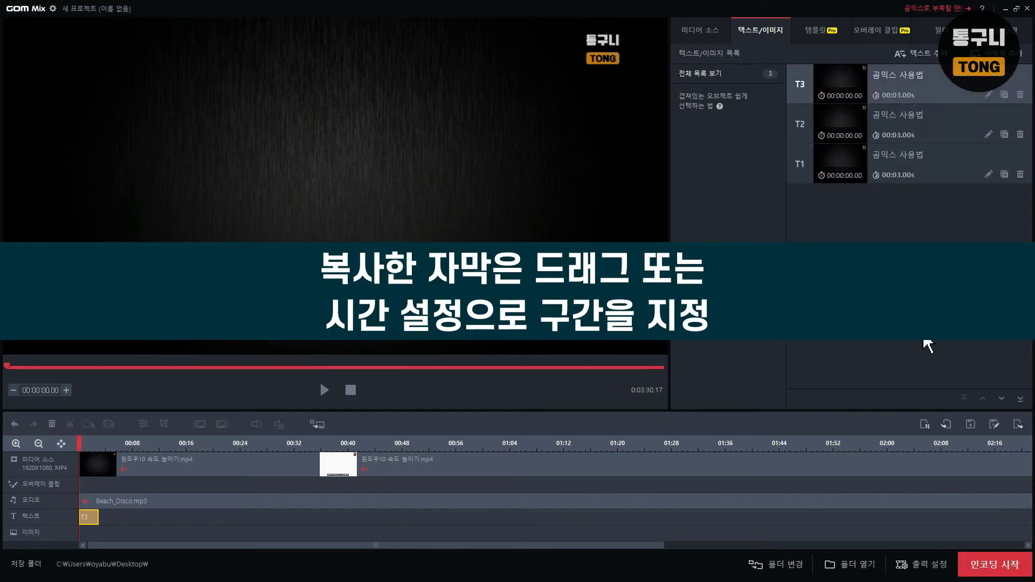
double_click(1001, 399)
left_click(965, 399)
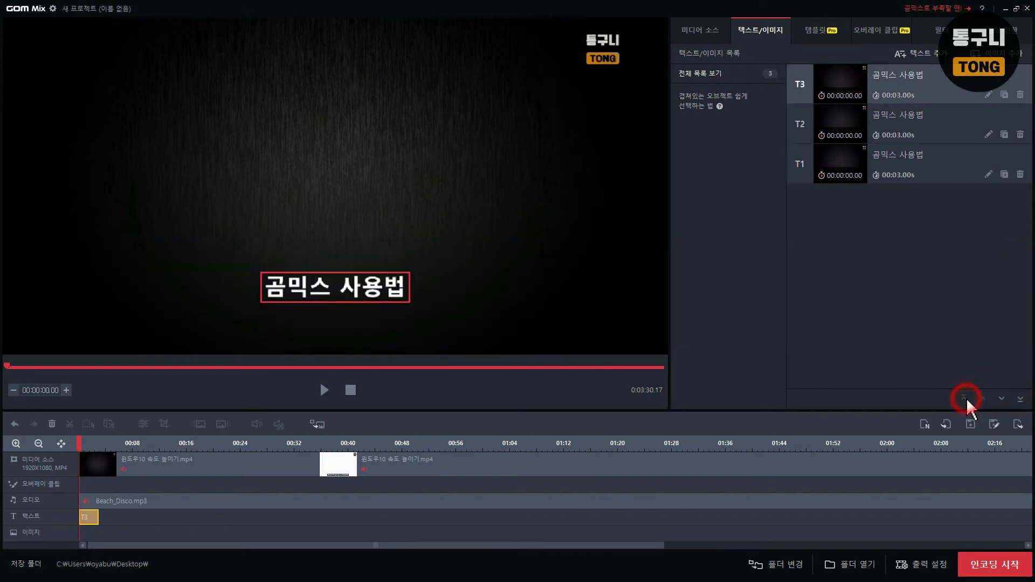
left_click(883, 311)
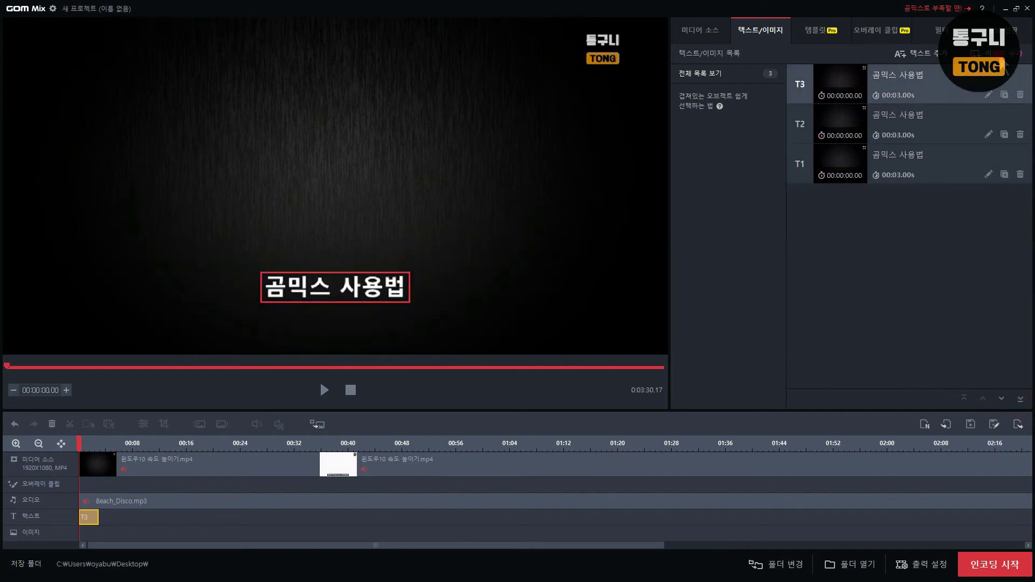
- Add the 말풍선 01 speech bubble image centred above the caption and place one caption copy inside the bubble
left_click(1002, 57)
scroll(910, 260, "down", 15)
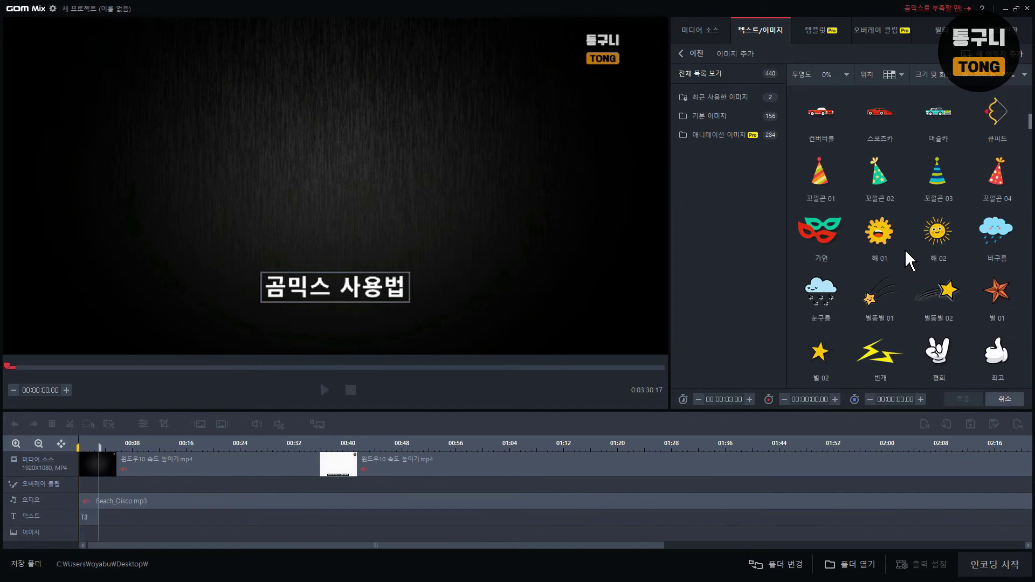
scroll(898, 256, "up", 15)
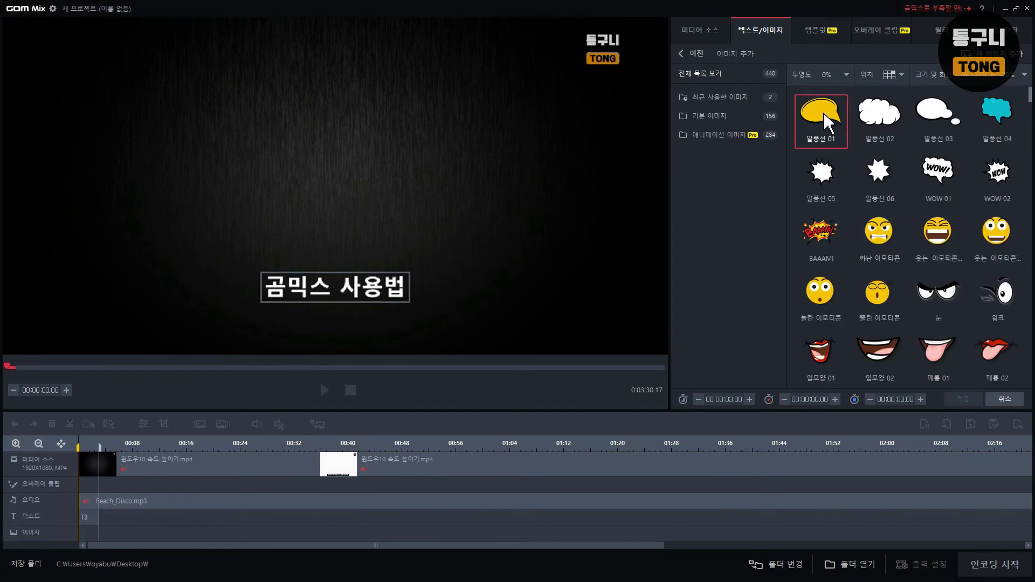
left_click(837, 125)
left_click(570, 65)
left_click_drag(508, 108, 342, 162)
left_click_drag(396, 197, 369, 152)
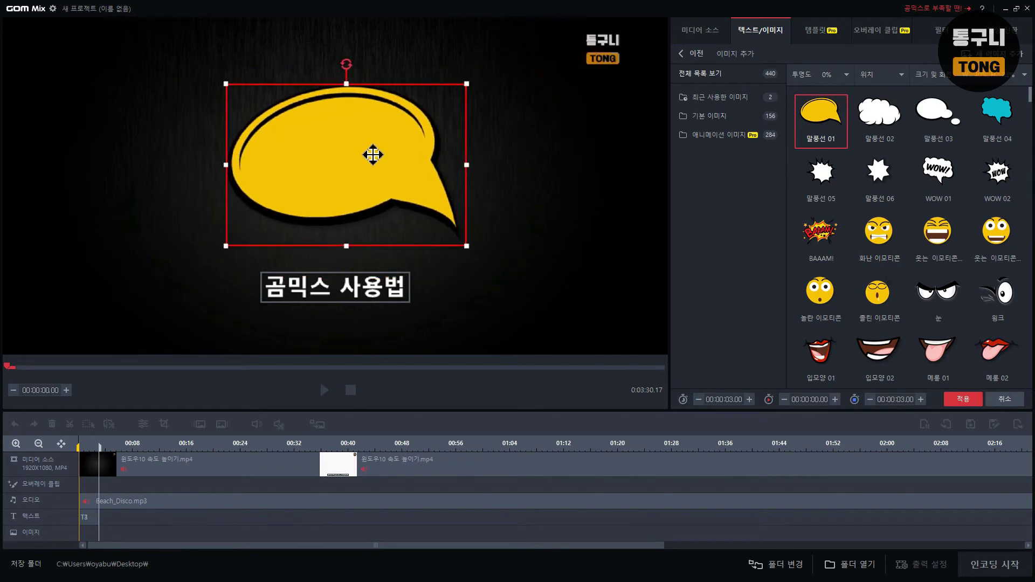
left_click(964, 401)
mouse_move(342, 185)
left_mouse_down()
mouse_move(327, 225)
mouse_move(325, 205)
mouse_move(354, 180)
left_mouse_up()
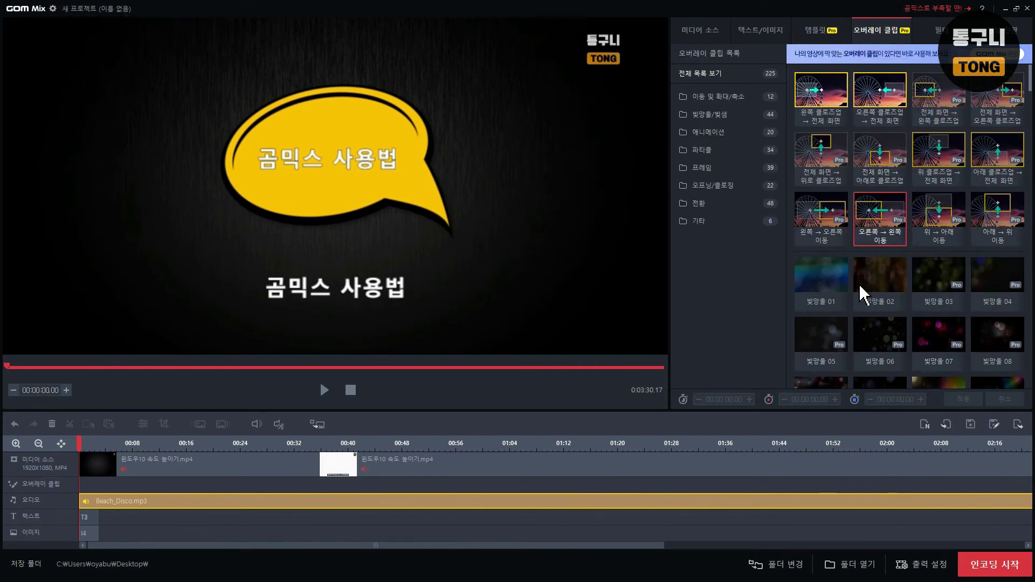
- Try the overlay clips 왼쪽 클로즈업 → 전체 화면 and 오른쪽 클로즈업 → 전체 화면 at the start of the video
left_click(820, 91)
left_click(880, 90)
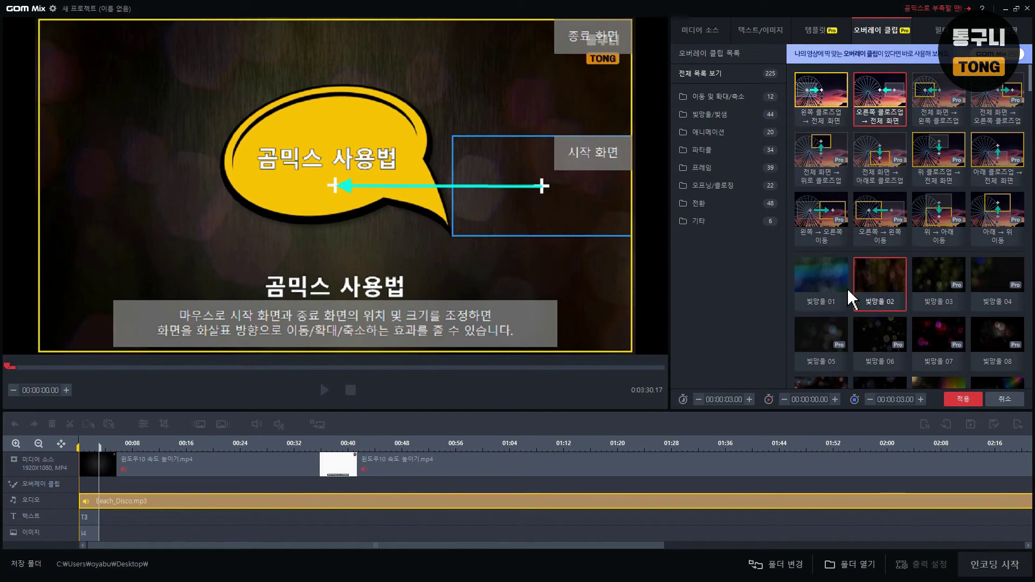
- Try the 카메라/필름, 옛날 사진, 그레이, 세피아 and 빈티지 colour filters on the first clip, and discard them for the transition list
left_click(939, 33)
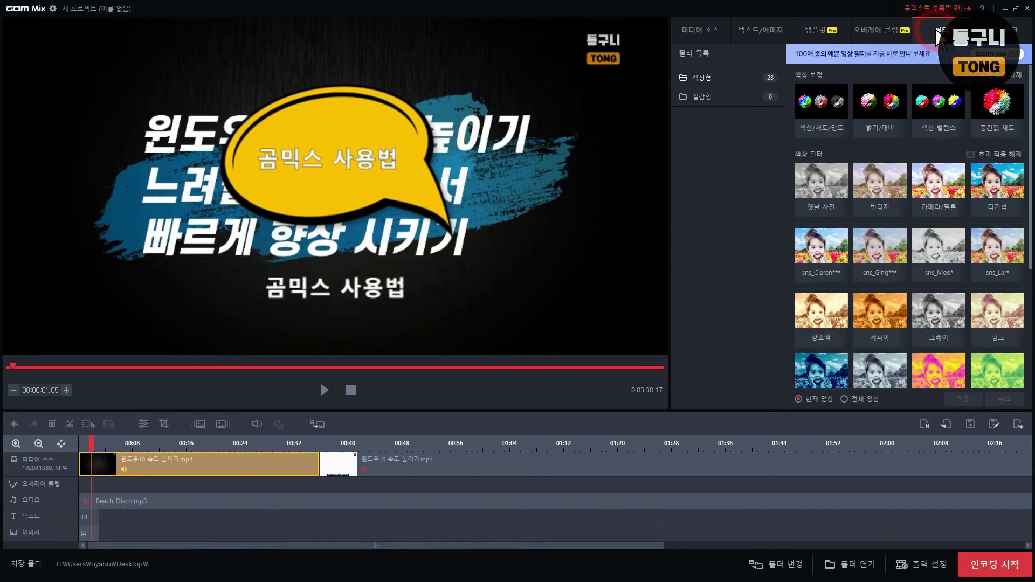
left_click(880, 107)
left_click(938, 189)
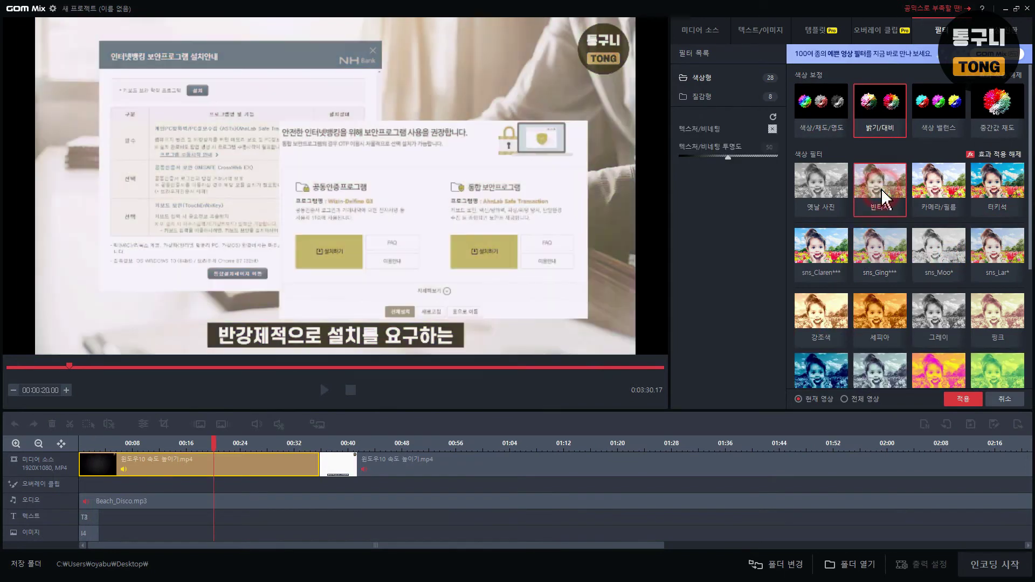
left_click(820, 191)
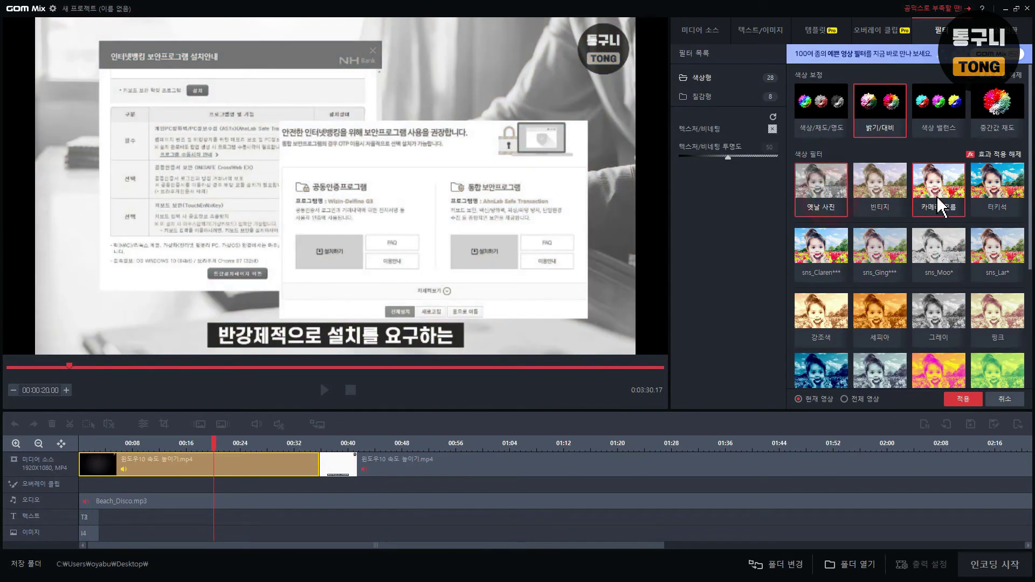
left_click(940, 206)
left_click(937, 326)
left_click(892, 331)
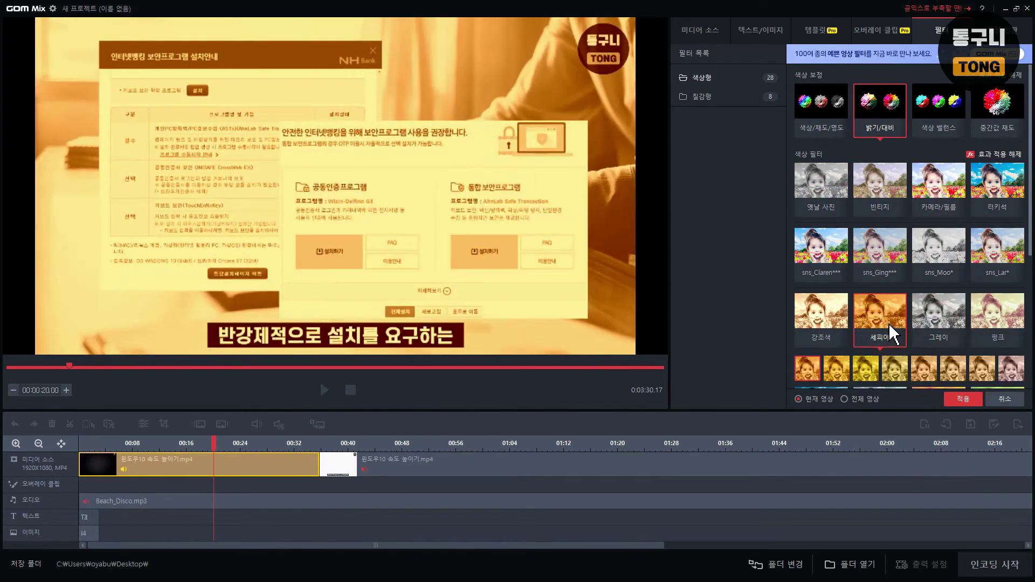
left_click(935, 189)
left_click(887, 202)
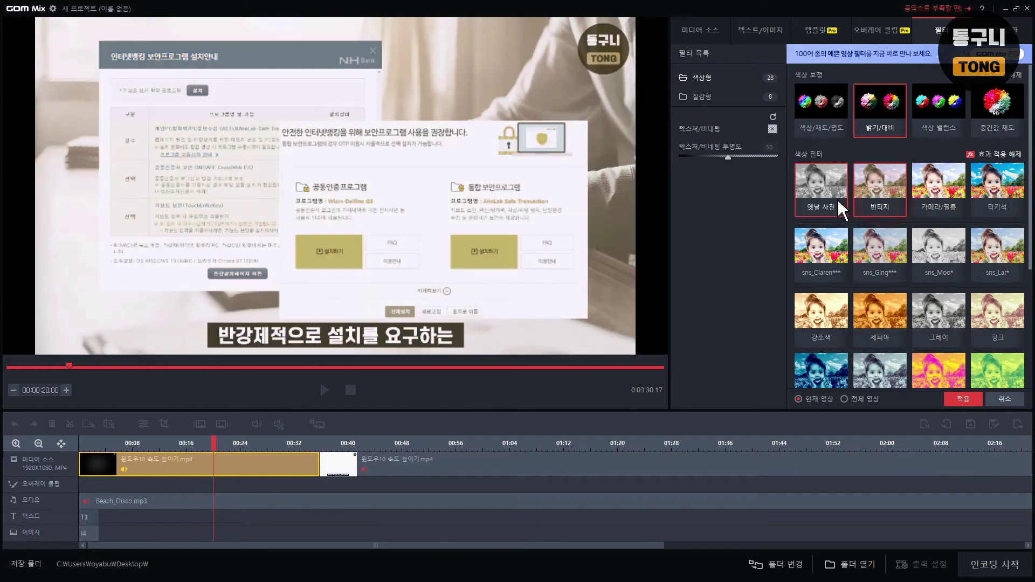
left_click(834, 208)
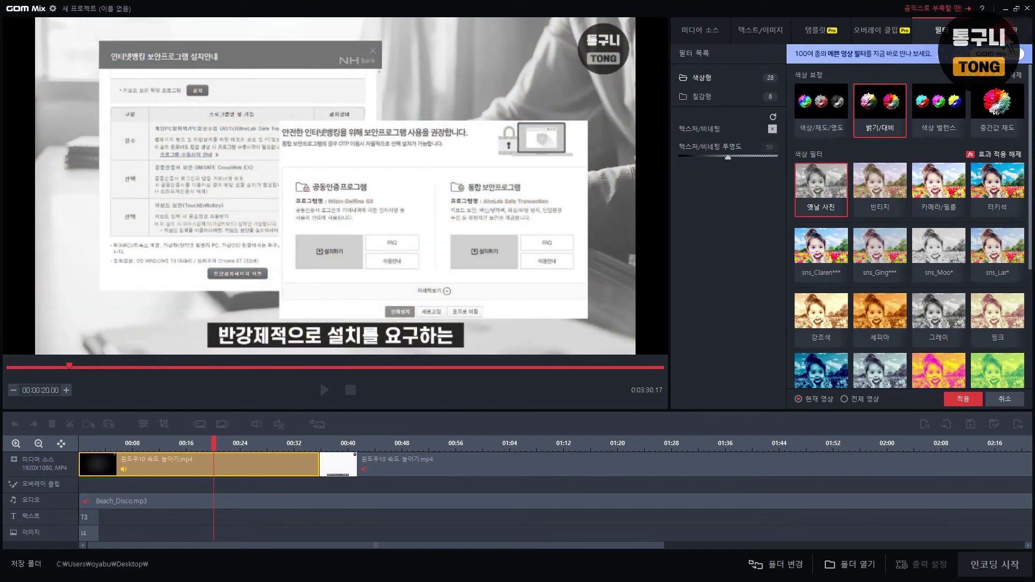
left_click(1006, 34)
left_click(492, 324)
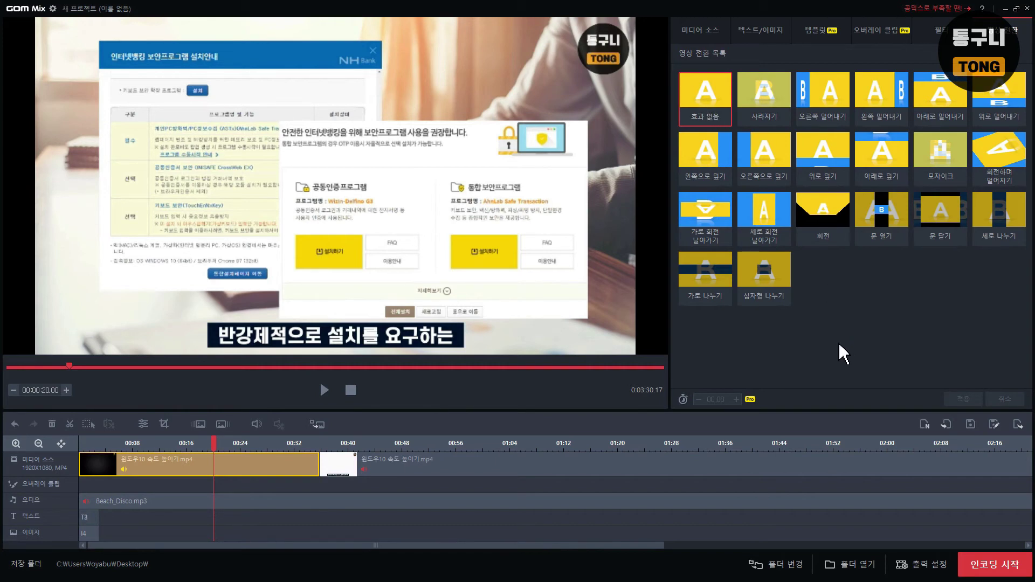
- Start a new blank text at the 20-second mark
left_click(758, 32)
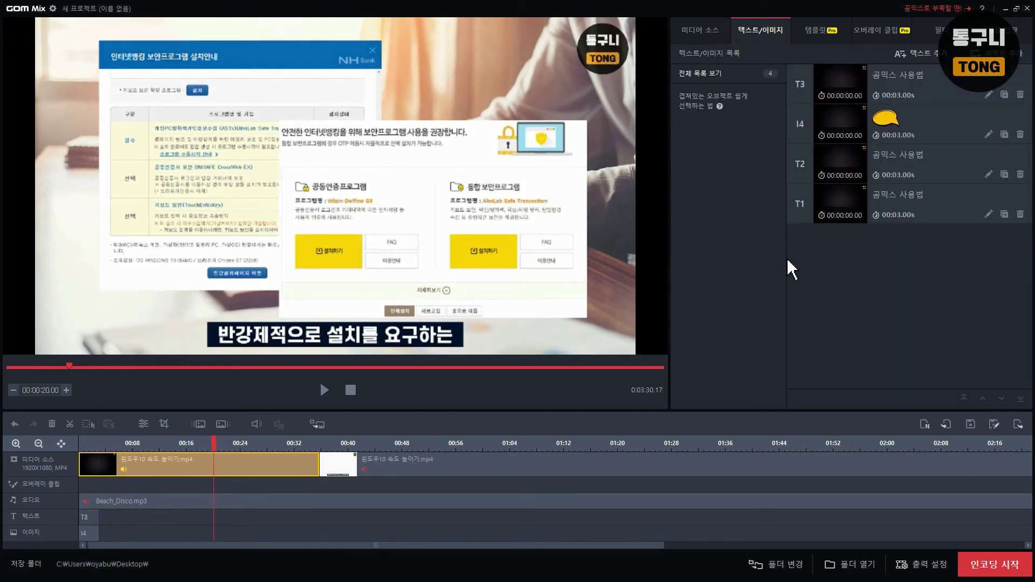
left_click(921, 59)
left_click(761, 144)
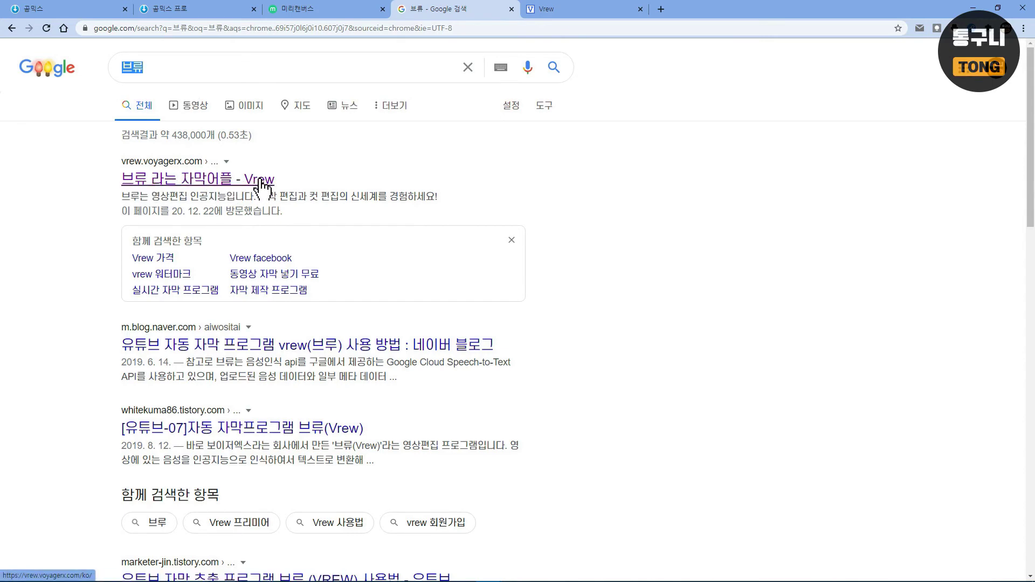
- Open the Vrew site from the browser's search results, examine its speech recognition and cut-editing features, and choose its web trial
left_click(261, 183)
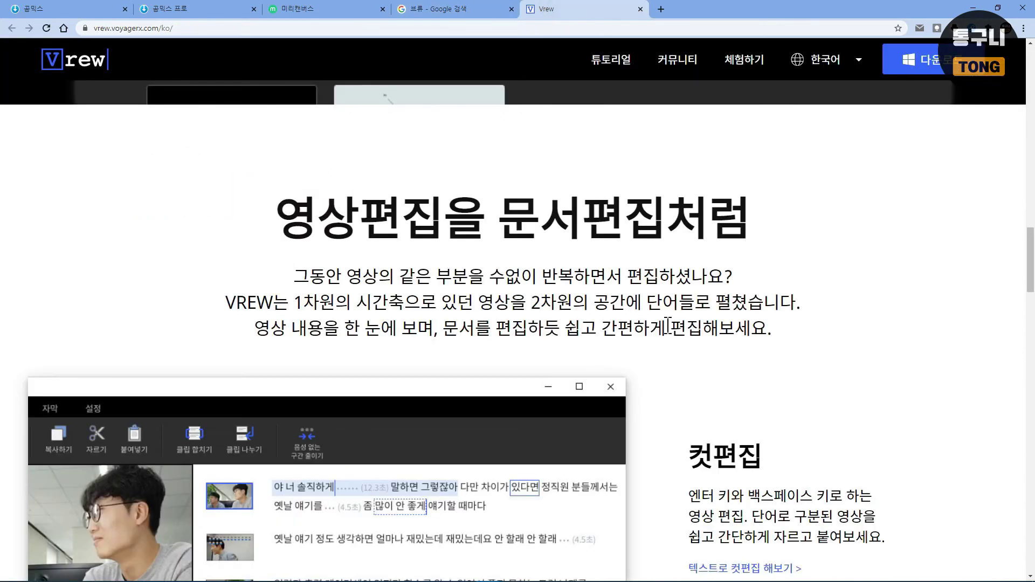
scroll(690, 341, "up", 20)
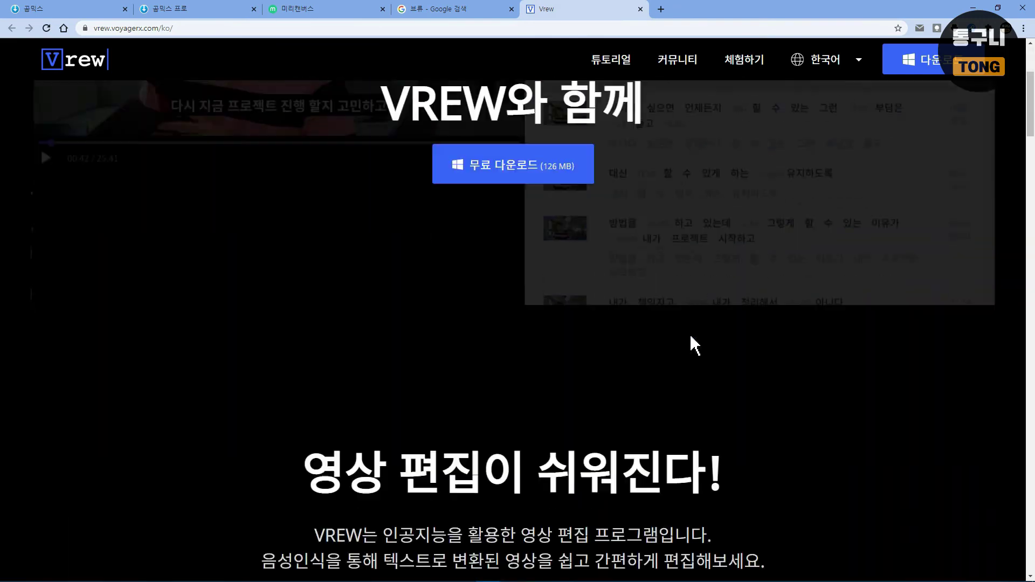
scroll(690, 341, "down", 8)
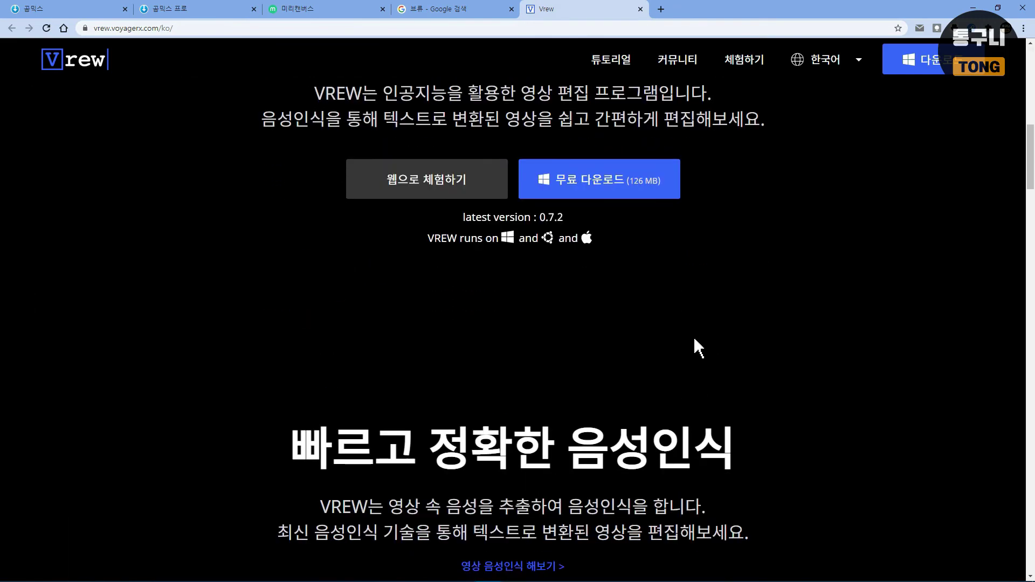
scroll(694, 339, "down", 10)
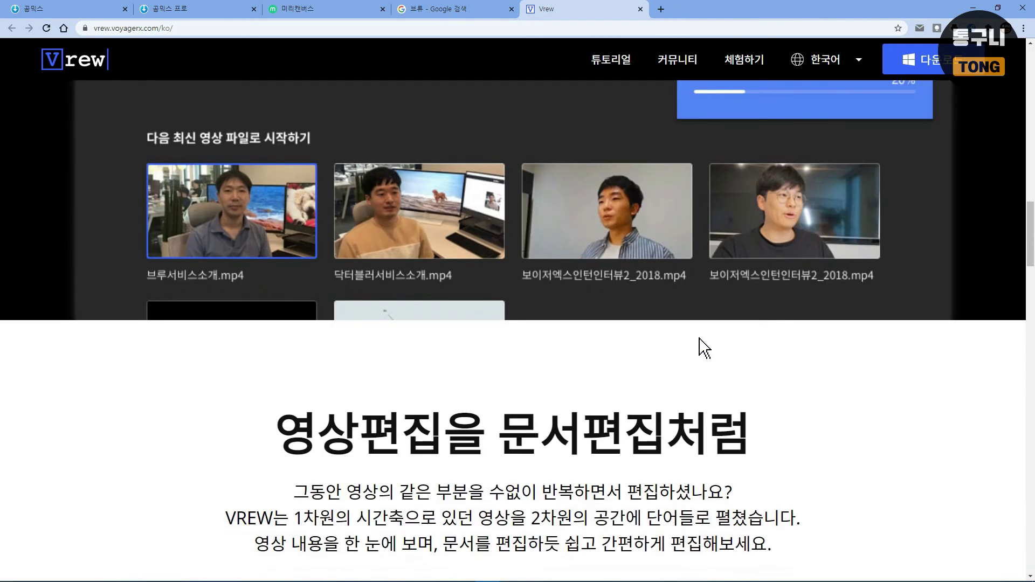
scroll(704, 348, "down", 6)
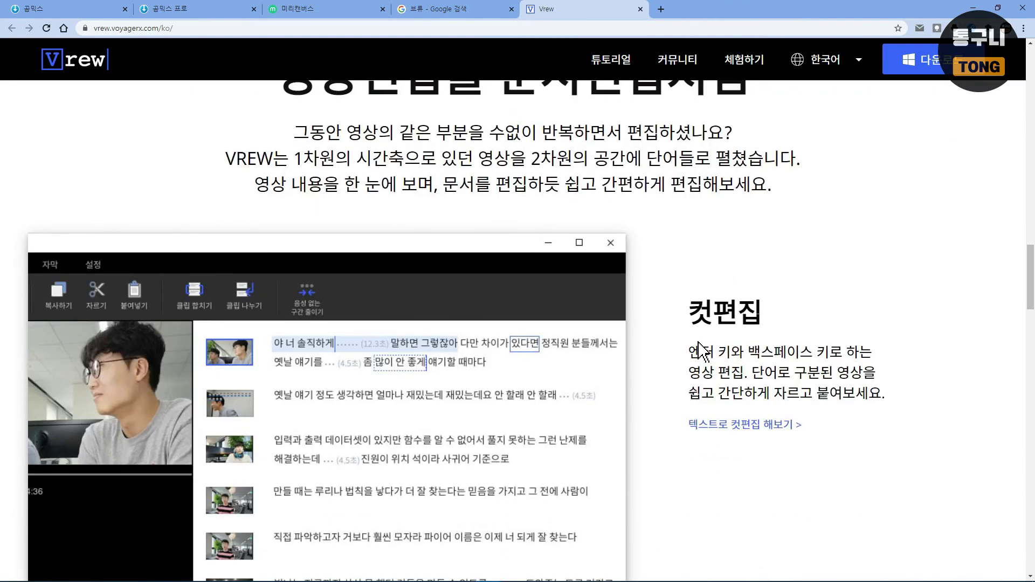
scroll(703, 351, "up", 5)
scroll(700, 345, "up", 10)
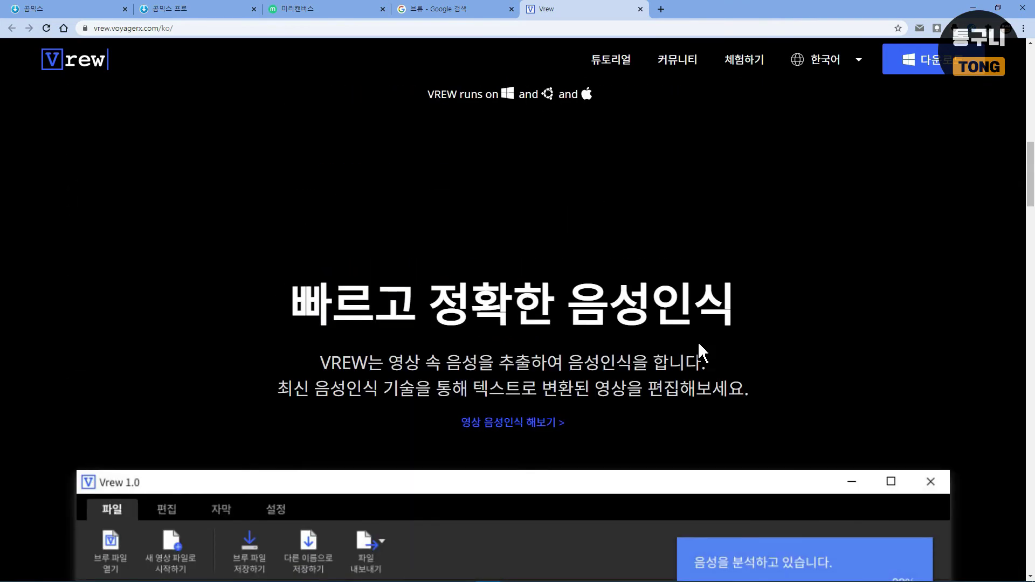
scroll(701, 351, "up", 4)
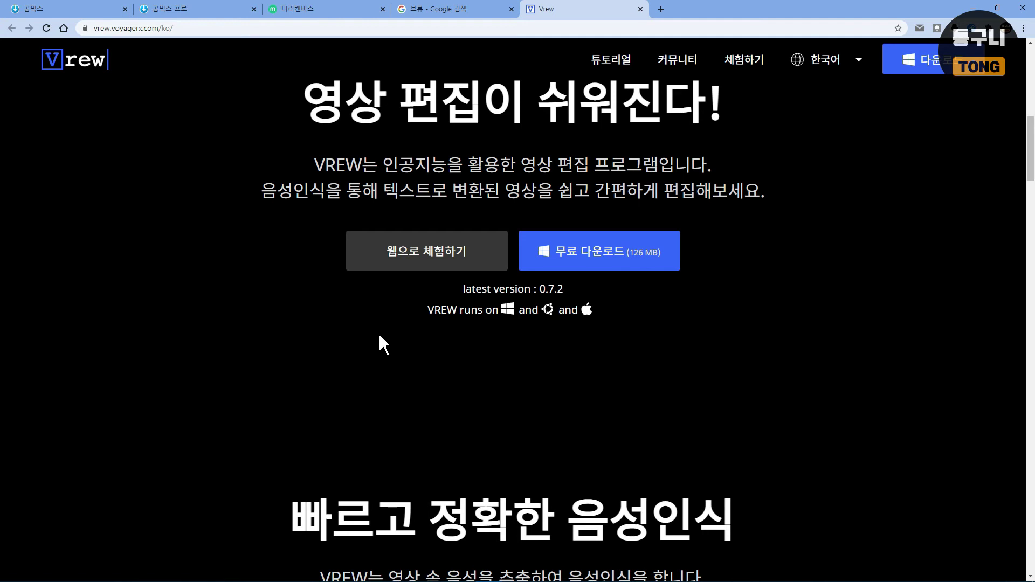
left_click(423, 261)
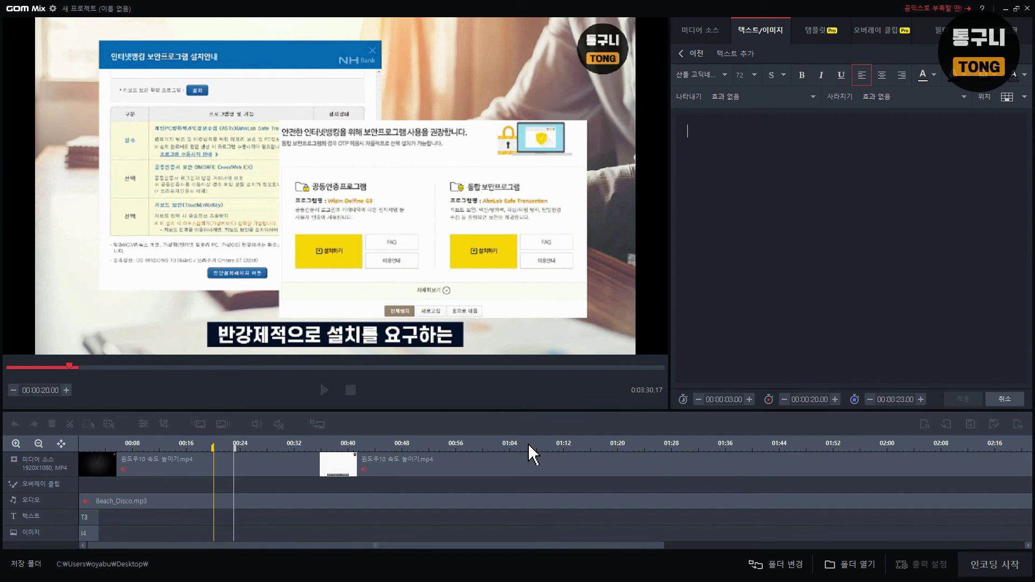
- Return to GOM Mix and examine the output settings, including bitrate, audio format, codec, video and sound options
left_click(516, 472)
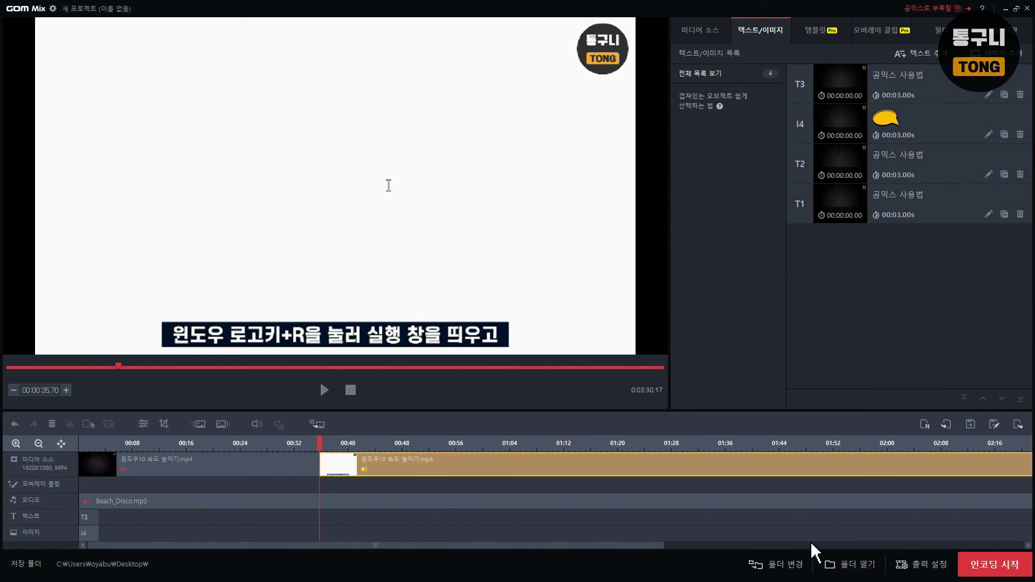
left_click(922, 573)
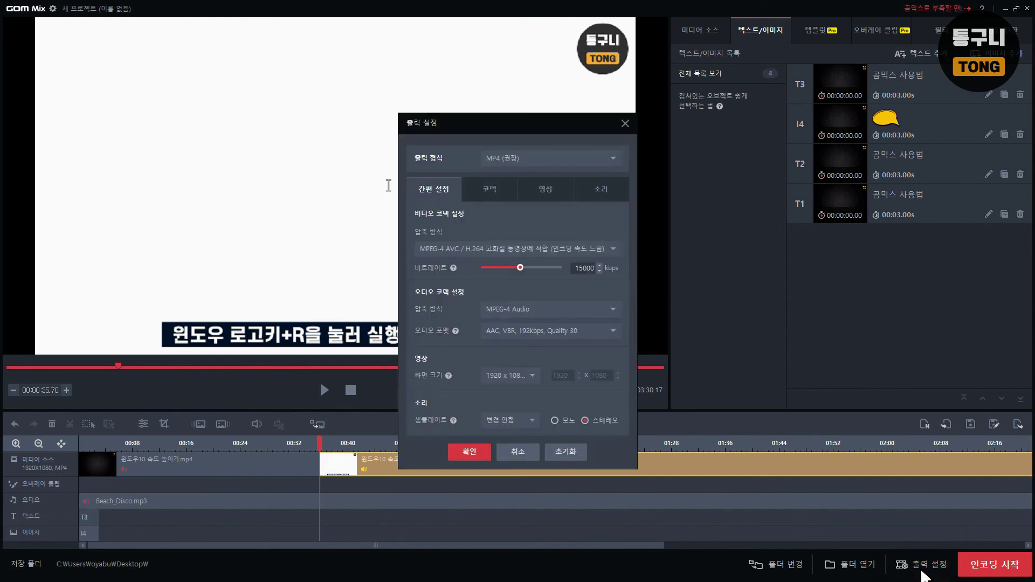
left_click_drag(541, 122, 518, 73)
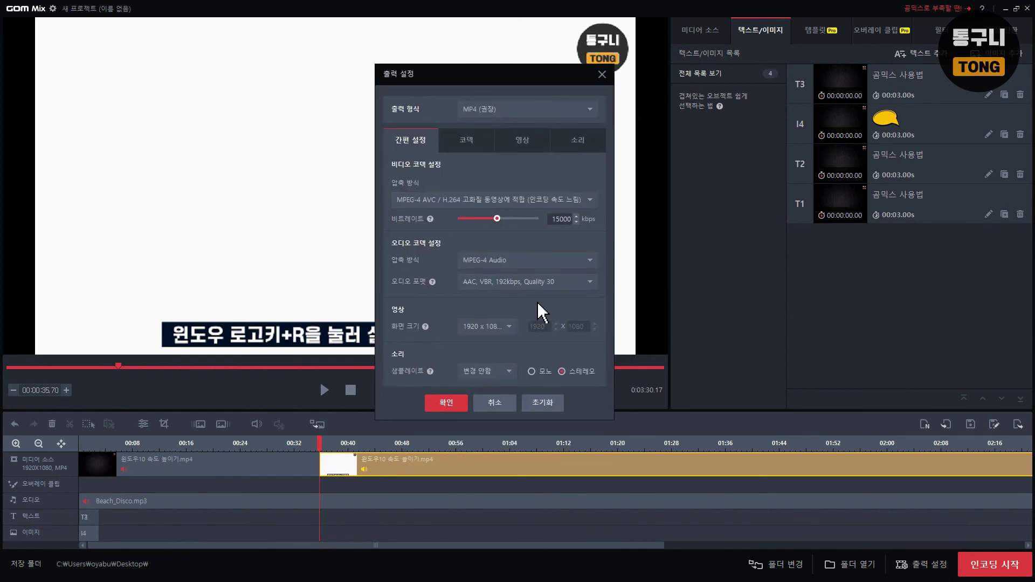
mouse_move(432, 219)
mouse_move(432, 283)
left_click(463, 145)
left_click(519, 157)
left_click(565, 142)
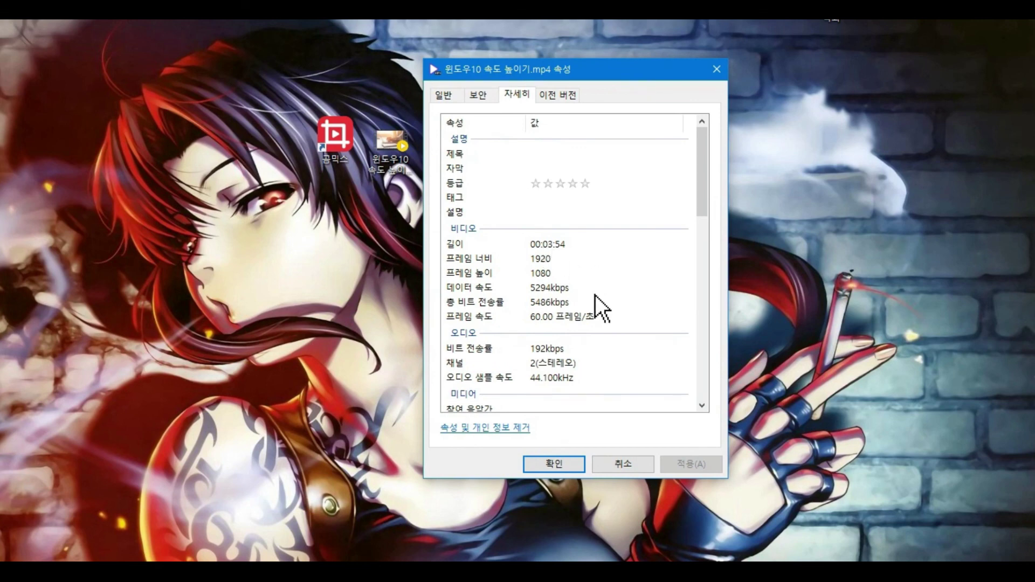
- Examine the frame size, data rate, total bitrate, frame rate and audio bitrate in the properties of 윈도우10 속도 높이기.mp4
left_click(546, 265)
left_click(548, 272)
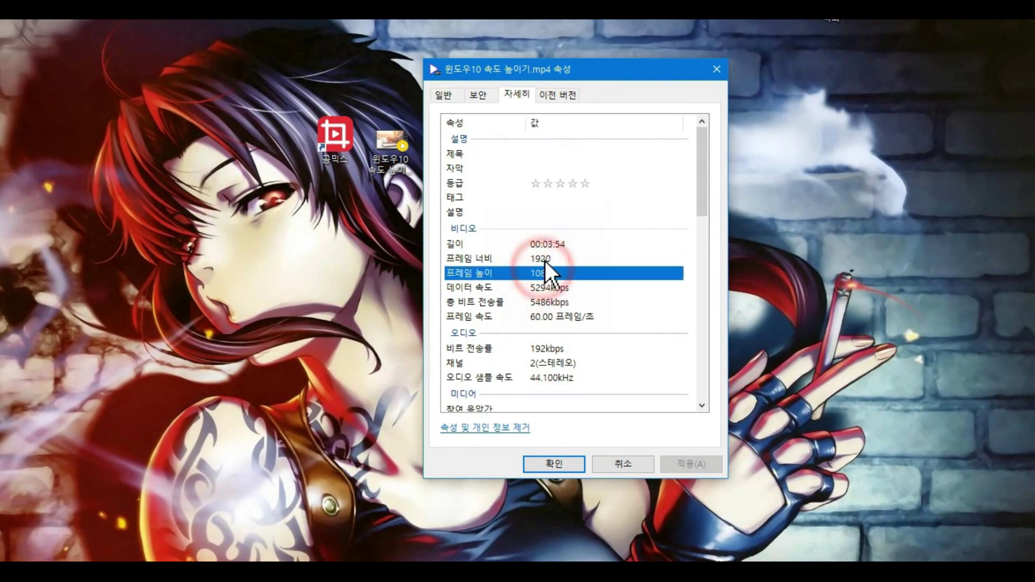
left_click(544, 288)
left_click(540, 302)
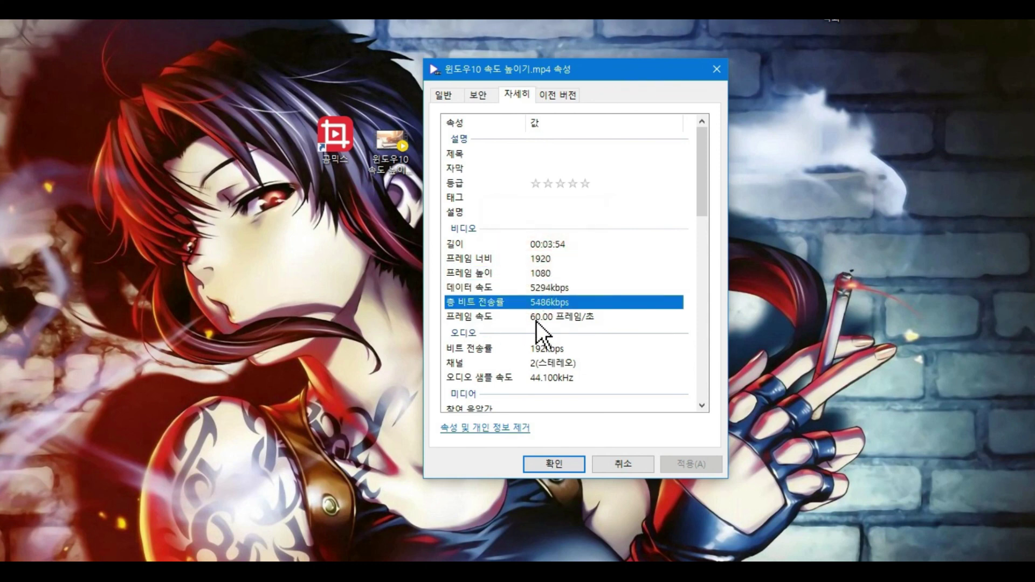
left_click(536, 318)
left_click(549, 351)
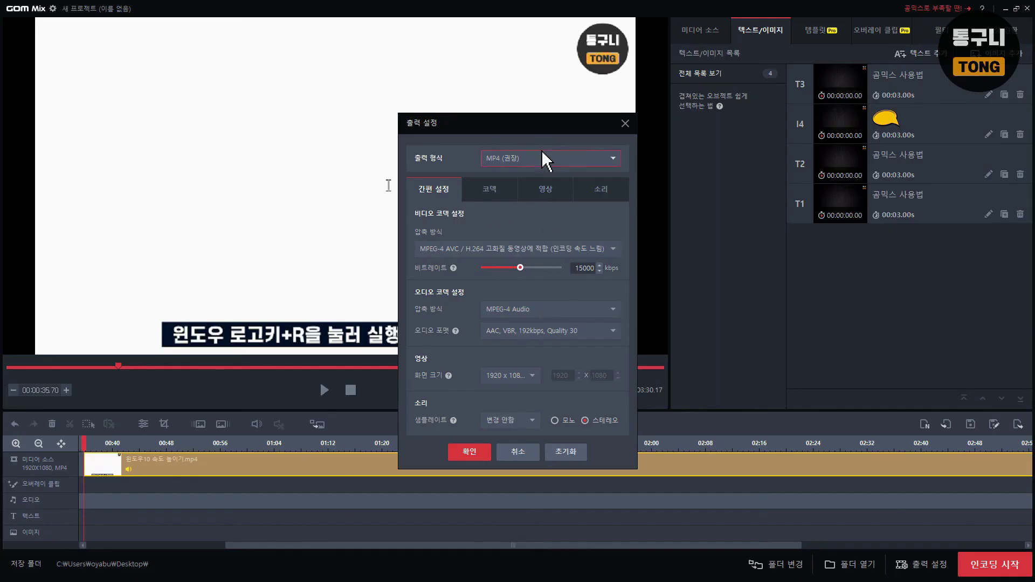
- Close the output settings and start encoding the video to the Desktop with the file name 1
left_click_drag(526, 120, 525, 100)
left_click(619, 95)
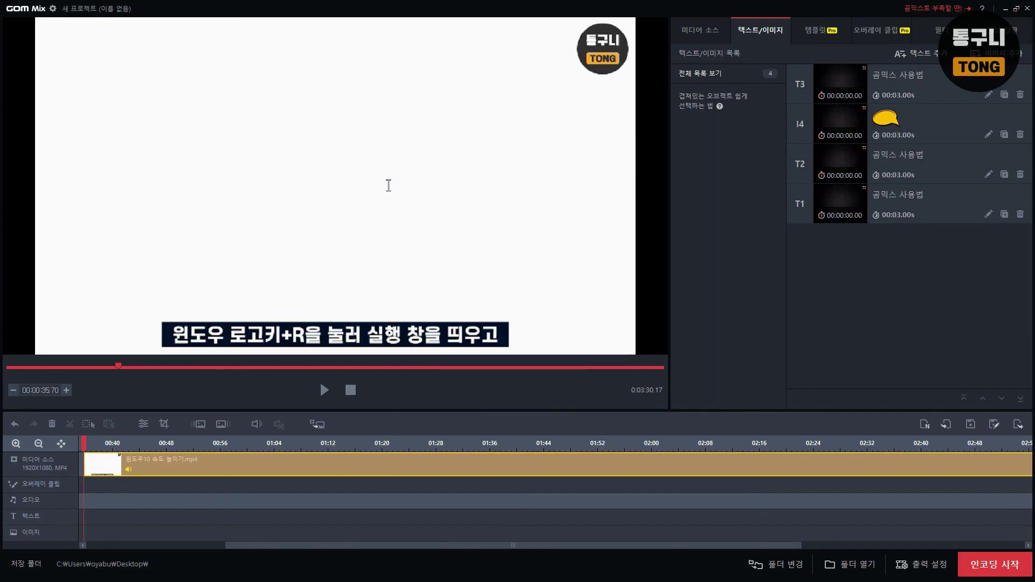
left_click(999, 570)
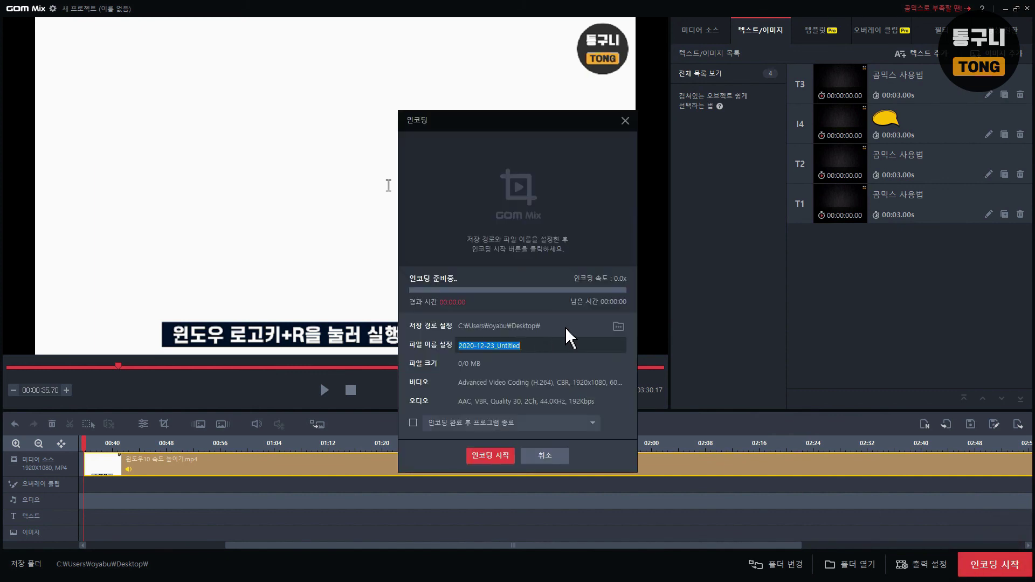
double_click(554, 347)
type("1")
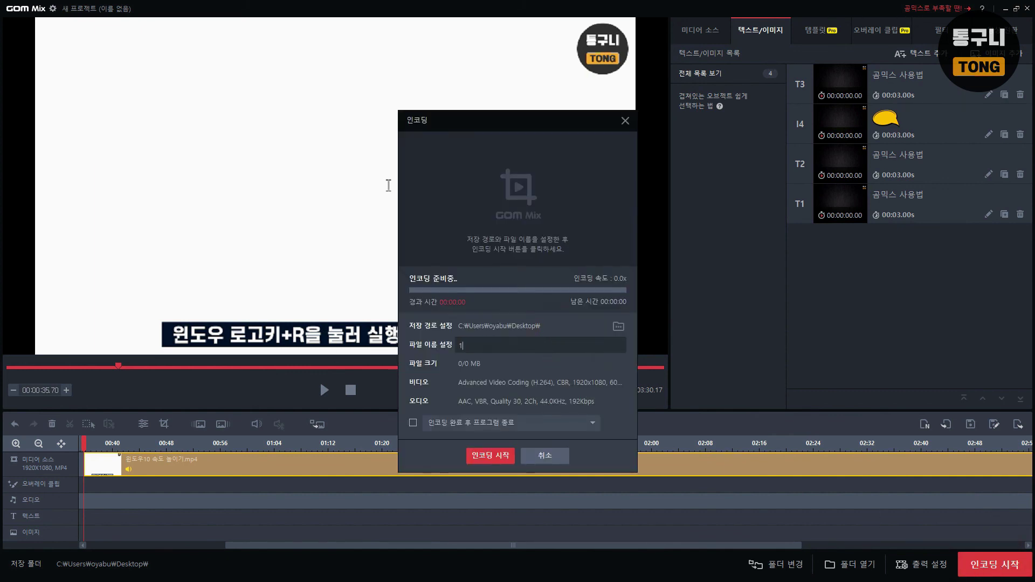
left_click(491, 454)
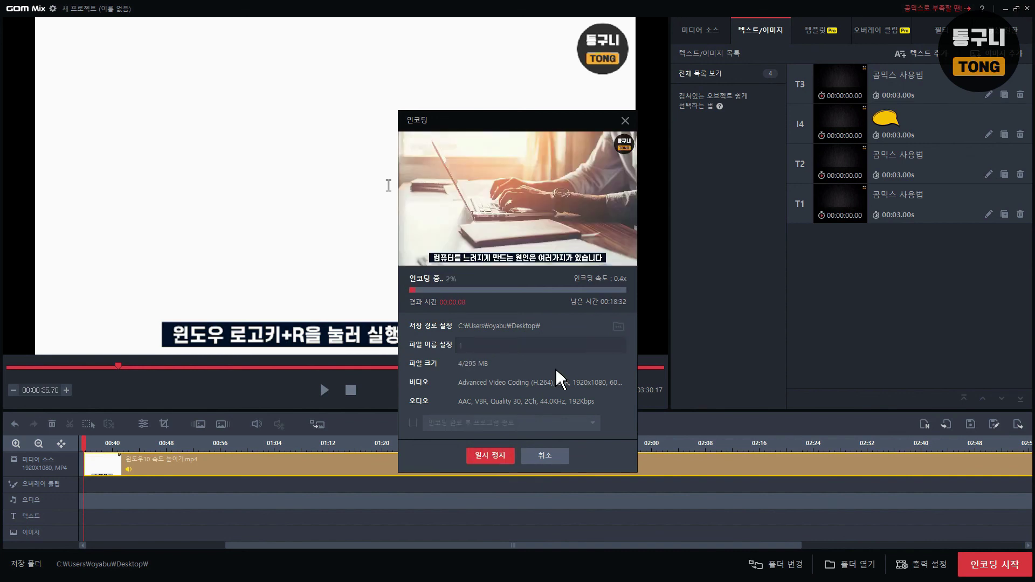